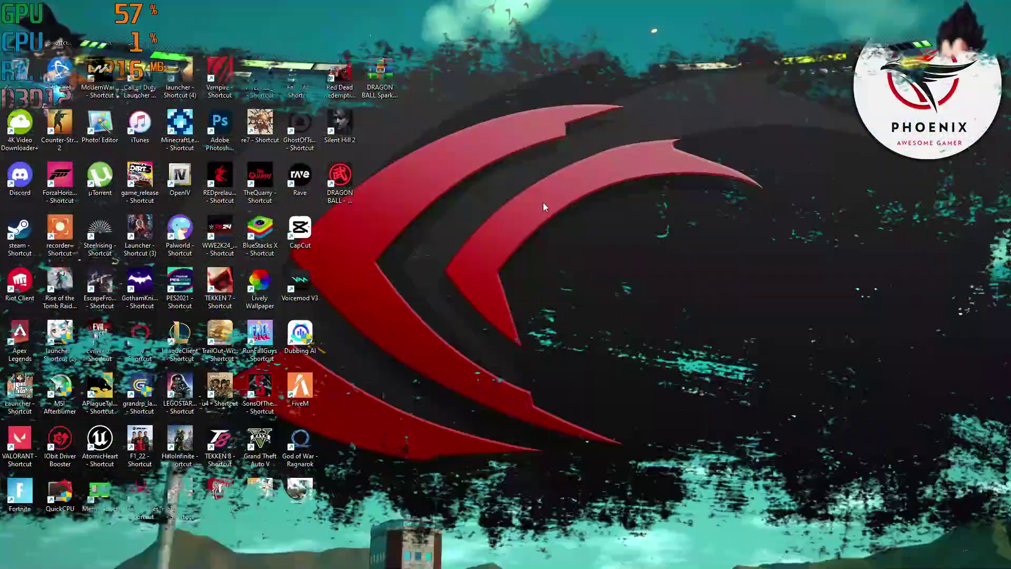
Search Windows for "windows", open Check for updates to review the Windows Update status, and close Settings
{"action": "left_click", "coordinate": [441, 557]}
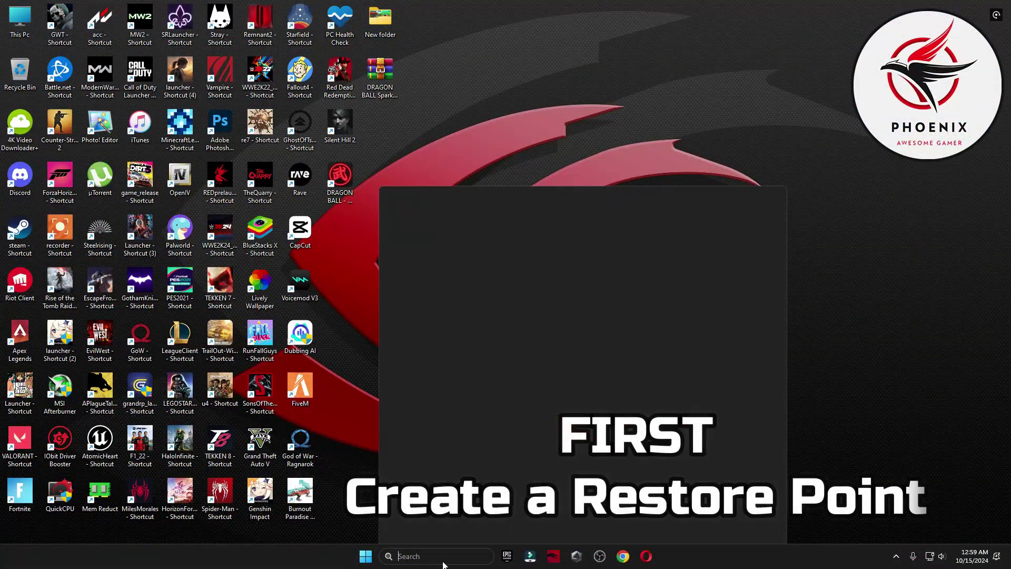
{"action": "type", "text": "windows"}
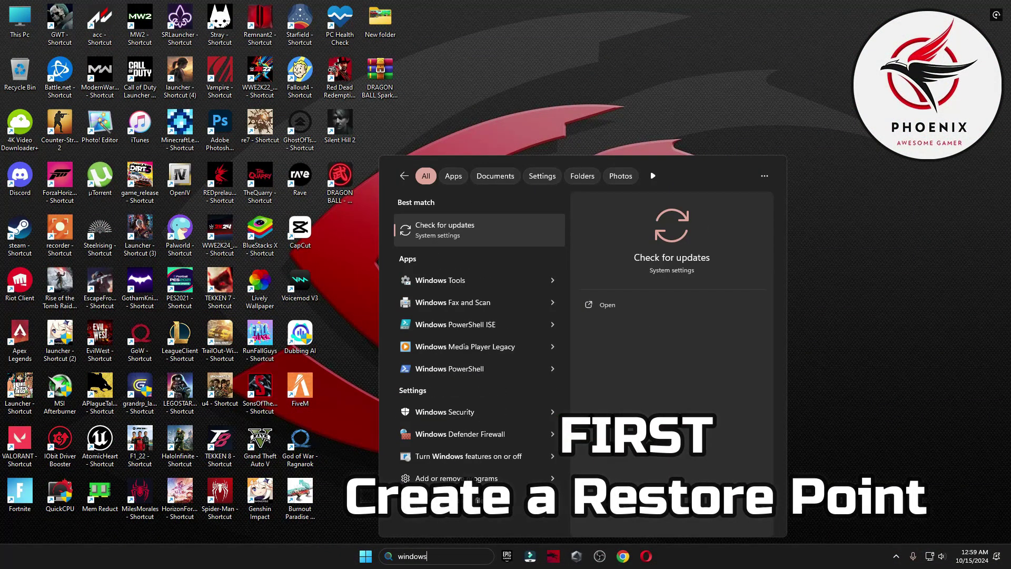
{"action": "left_click", "coordinate": [459, 227]}
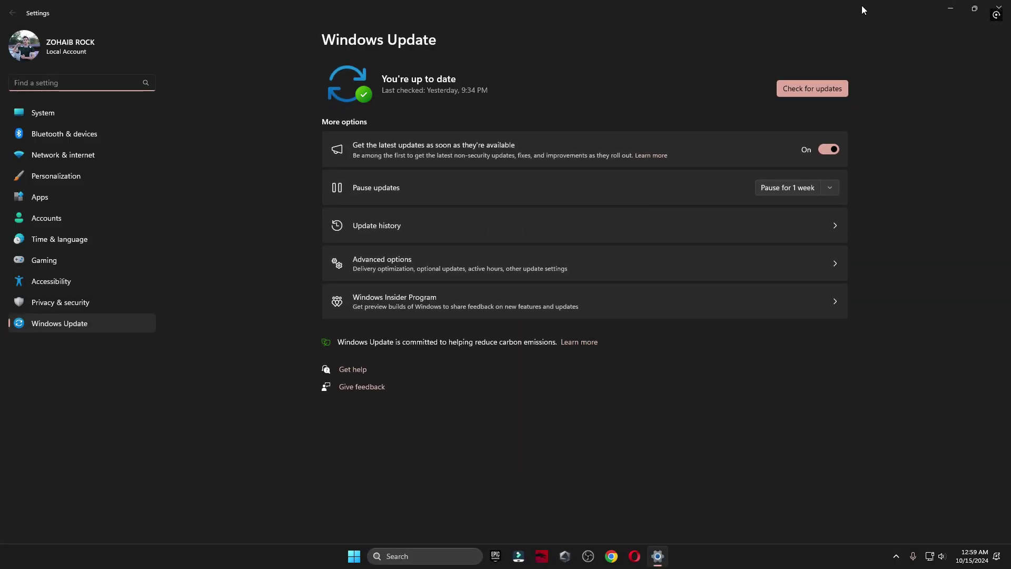
{"action": "left_click", "coordinate": [999, 8]}
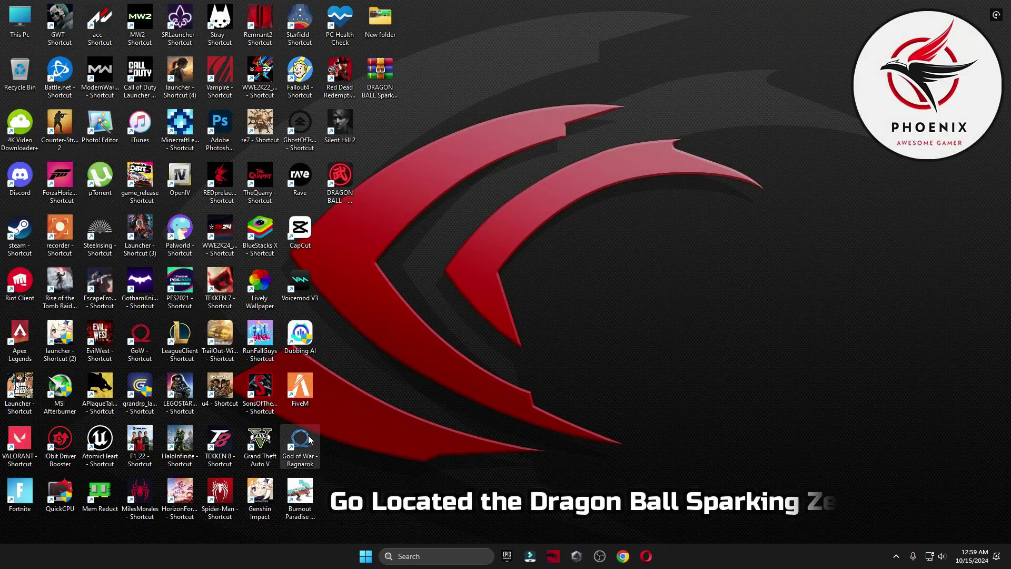
Open the Dragon Ball desktop shortcut's file location and bring up the compatibility properties of the SparkingZERO application
{"action": "right_click", "coordinate": [340, 177]}
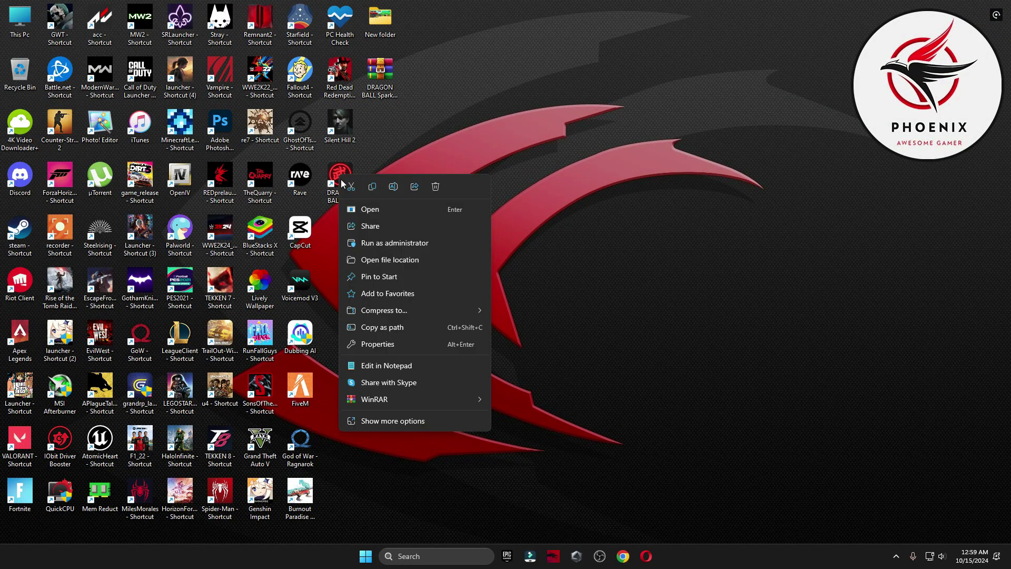
{"action": "left_click", "coordinate": [400, 261]}
{"action": "right_click", "coordinate": [323, 245]}
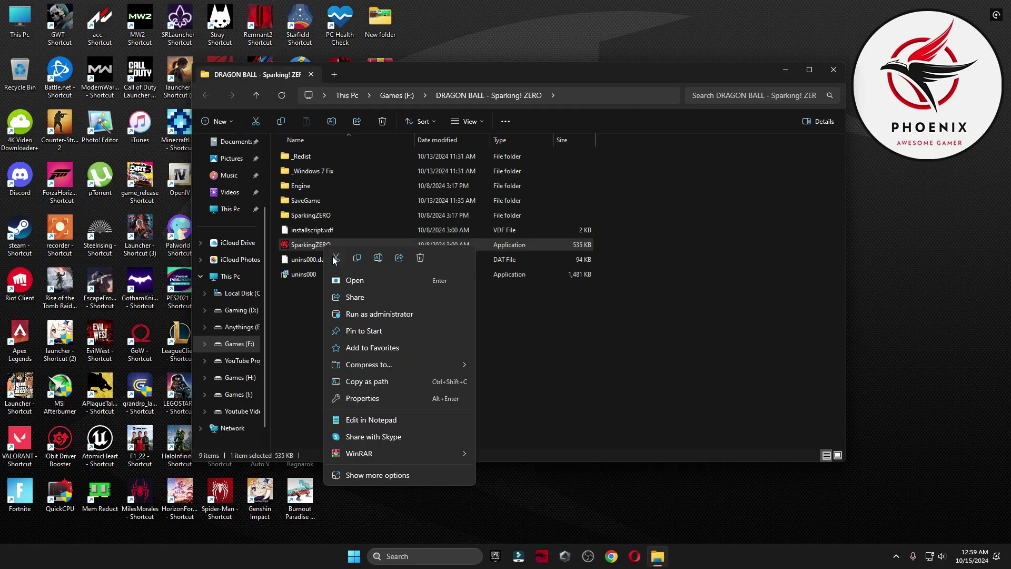
{"action": "left_click", "coordinate": [375, 475]}
{"action": "left_click", "coordinate": [371, 516]}
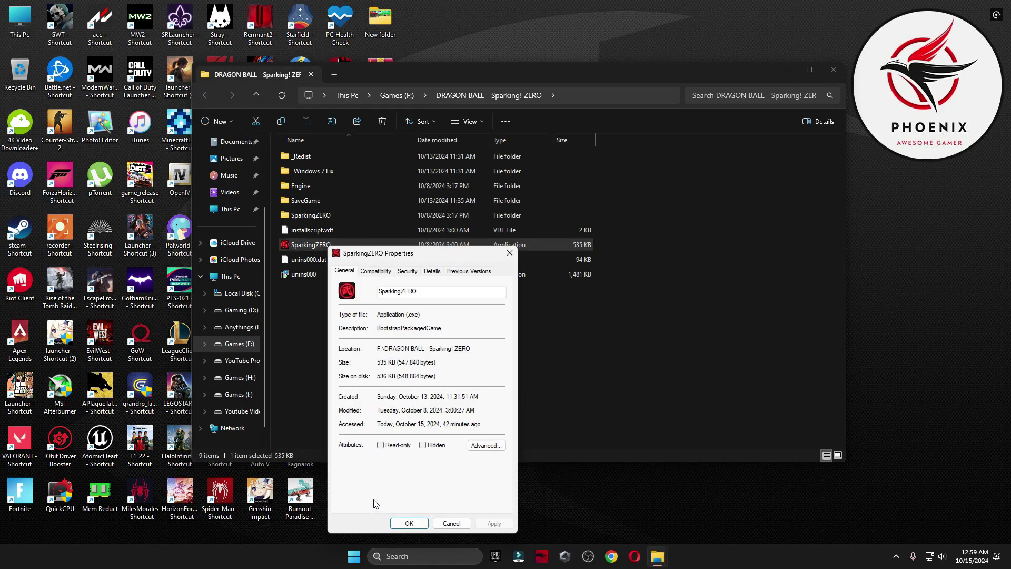
{"action": "left_click", "coordinate": [377, 271]}
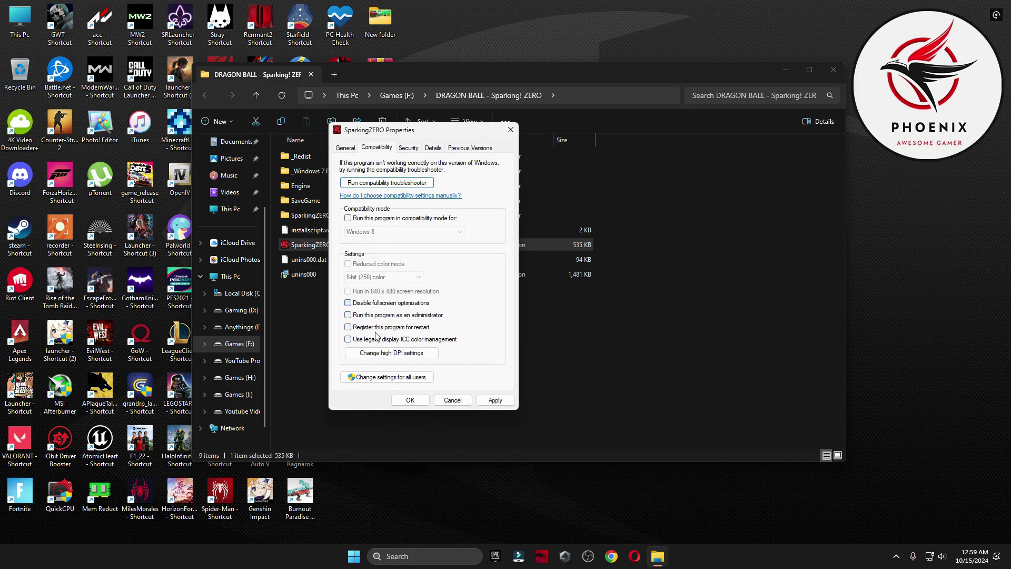
Override the high DPI scaling behavior of SparkingZERO.exe with scaling performed by Application, save the properties and close the game folder
{"action": "left_click", "coordinate": [391, 353]}
{"action": "left_click", "coordinate": [378, 333]}
{"action": "left_click", "coordinate": [434, 348]}
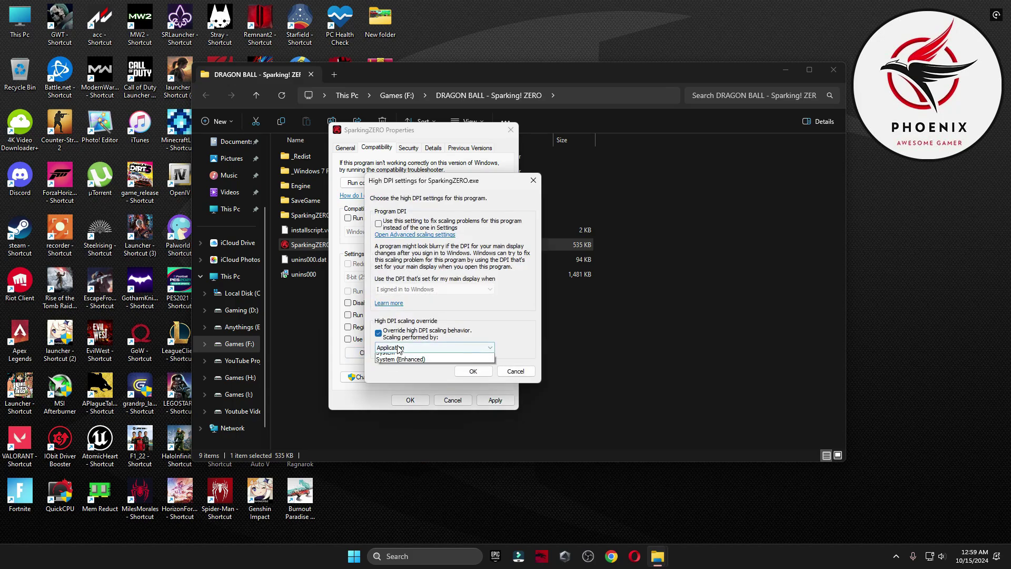
{"action": "left_click", "coordinate": [403, 359]}
{"action": "left_click", "coordinate": [473, 371]}
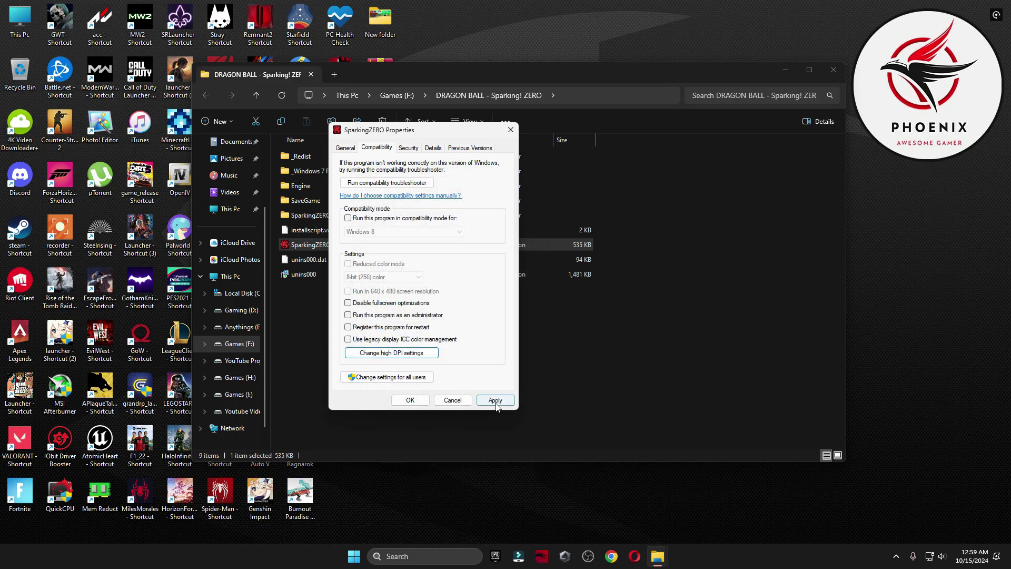
{"action": "left_click", "coordinate": [416, 401]}
{"action": "left_click", "coordinate": [832, 71]}
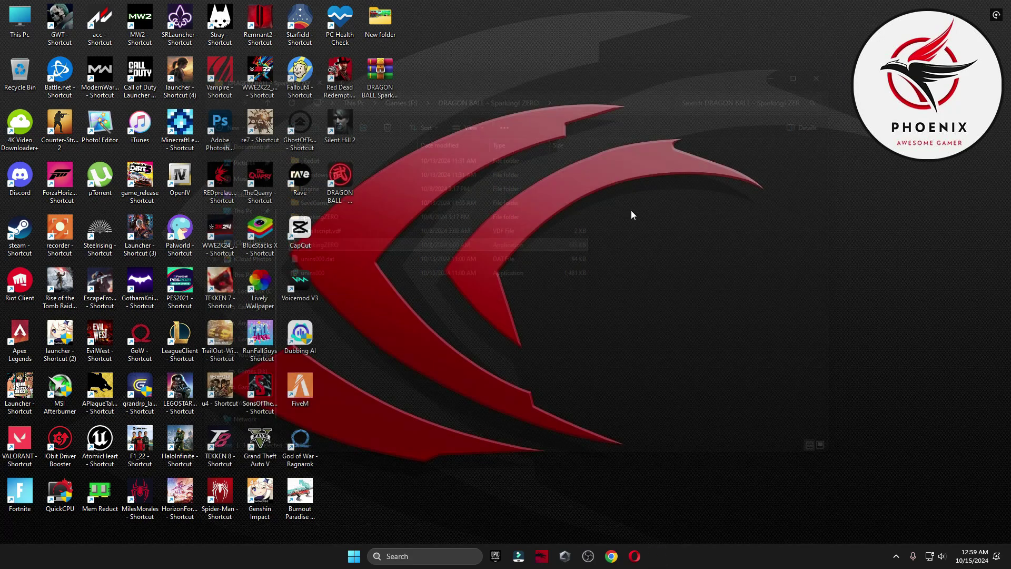
Open Windows Settings and check the General permission toggles under Privacy & security
{"action": "left_click", "coordinate": [368, 549]}
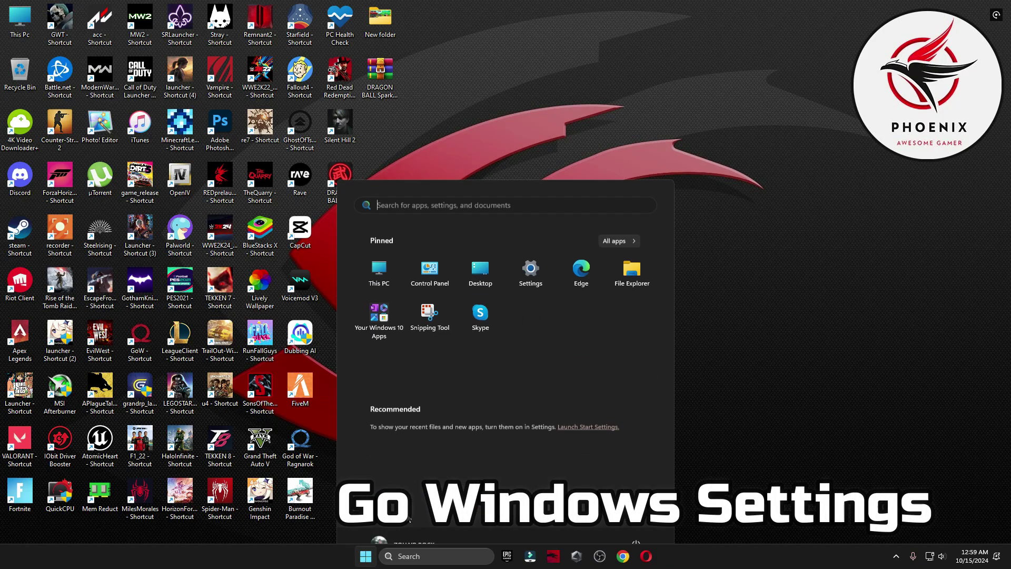
{"action": "left_click", "coordinate": [526, 239]}
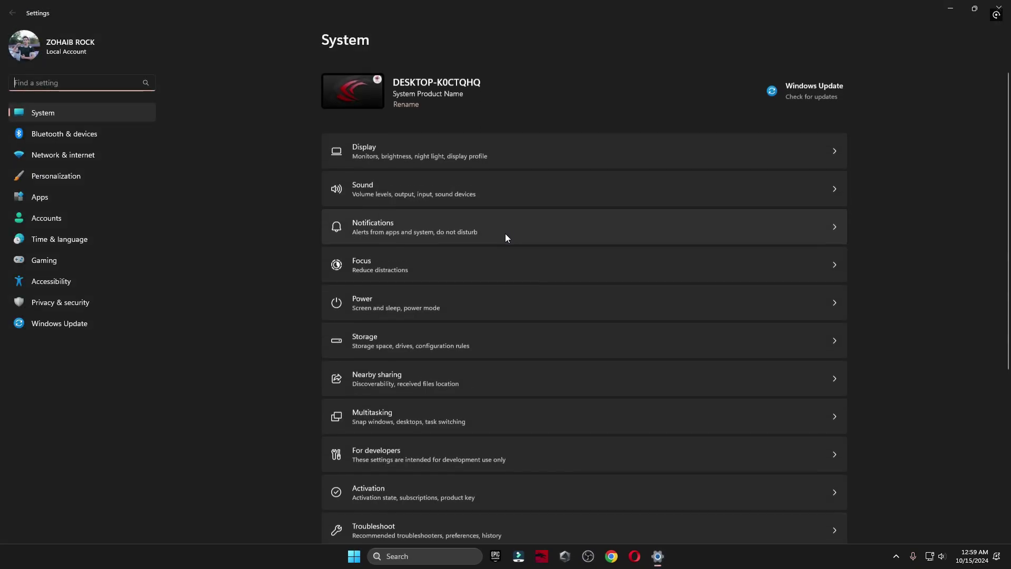
{"action": "left_click", "coordinate": [44, 304]}
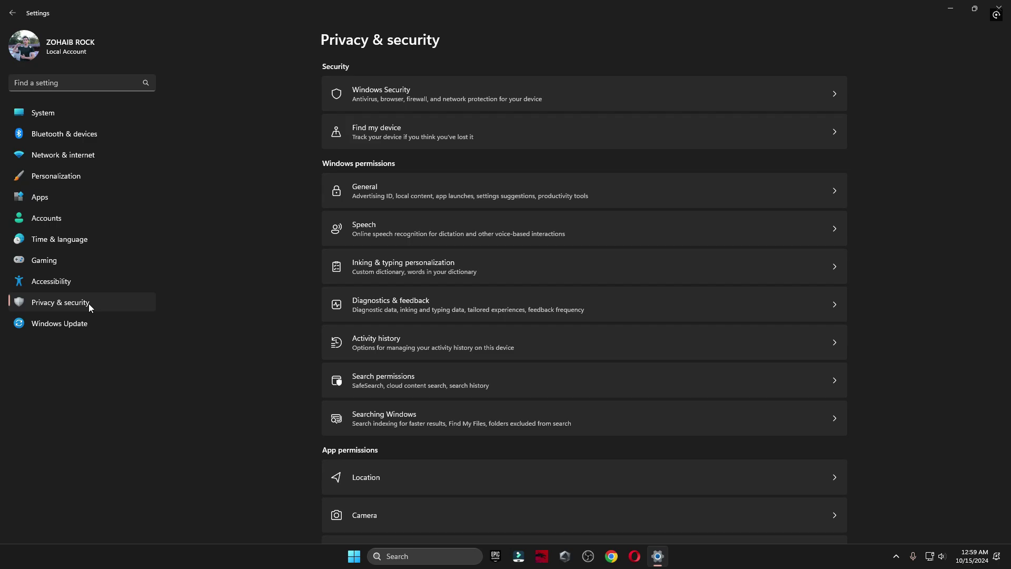
{"action": "left_click", "coordinate": [408, 190]}
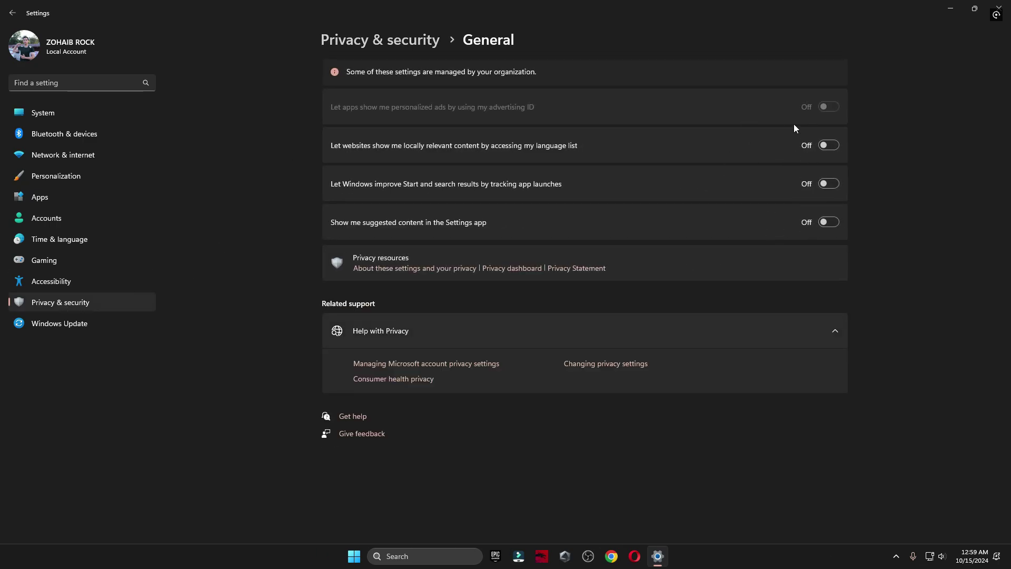
Review which apps are allowed to start automatically at sign-in in the Startup apps list
{"action": "left_click", "coordinate": [39, 198]}
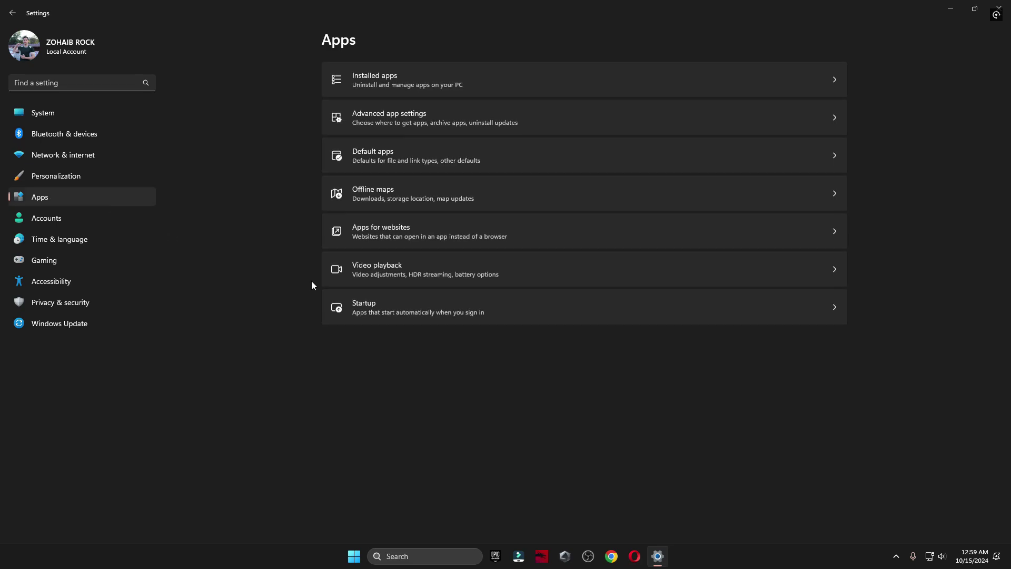
{"action": "left_click", "coordinate": [367, 315]}
{"action": "scroll", "coordinate": [586, 140], "scroll_direction": "down", "scroll_amount": 10}
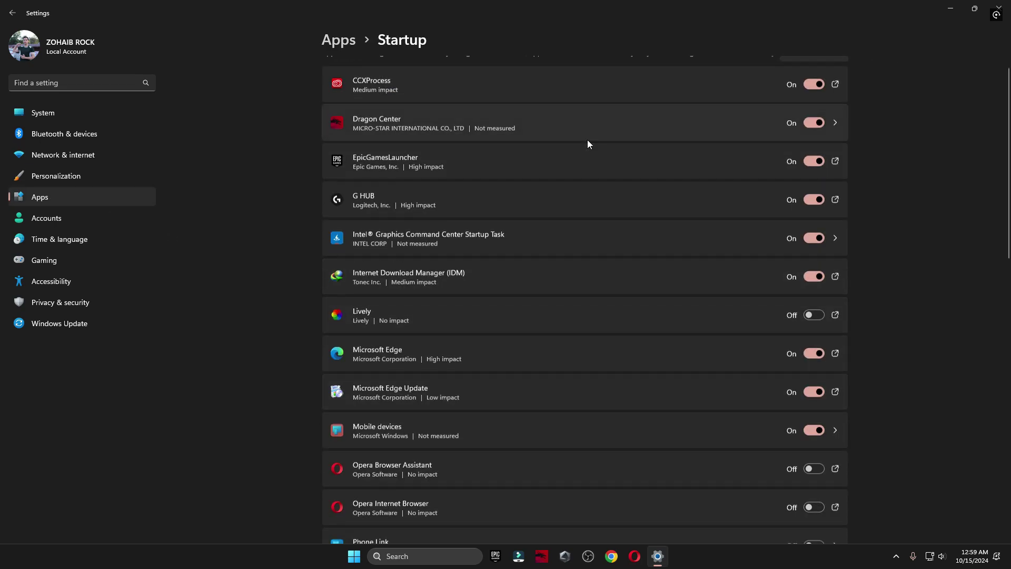
{"action": "scroll", "coordinate": [405, 242], "scroll_direction": "down", "scroll_amount": 4}
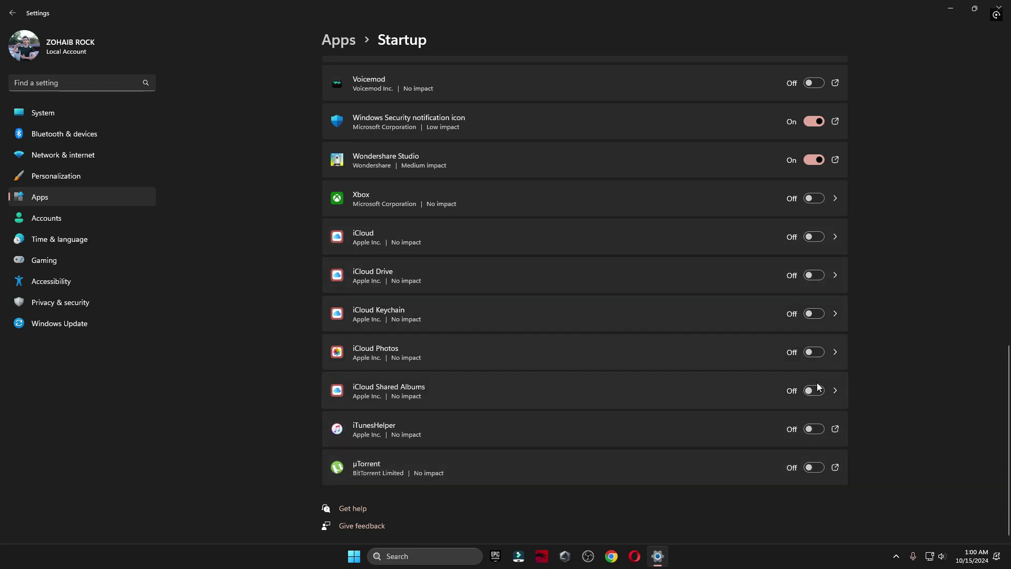
{"action": "scroll", "coordinate": [700, 430], "scroll_direction": "up", "scroll_amount": 5}
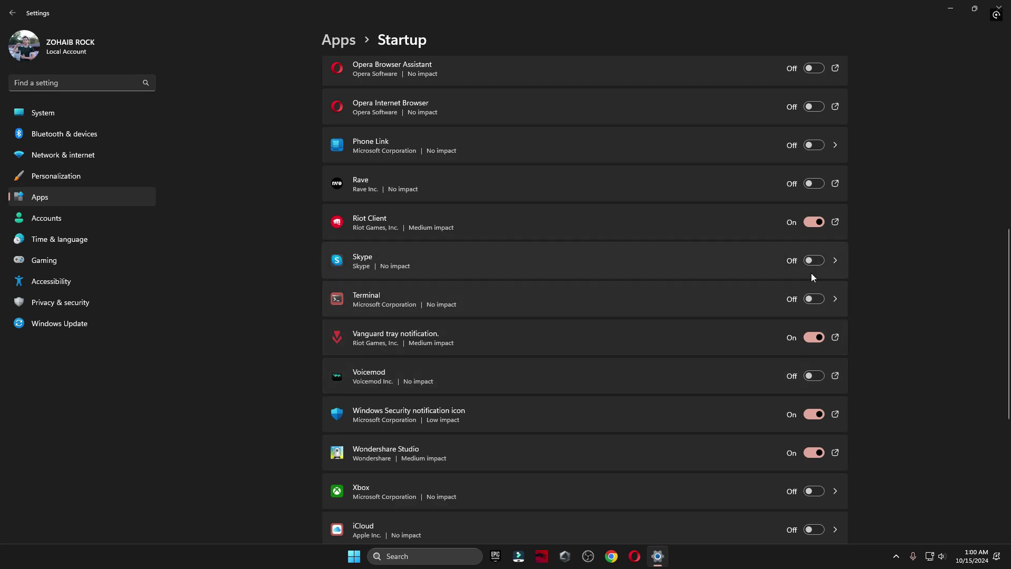
{"action": "scroll", "coordinate": [658, 389], "scroll_direction": "up", "scroll_amount": 3}
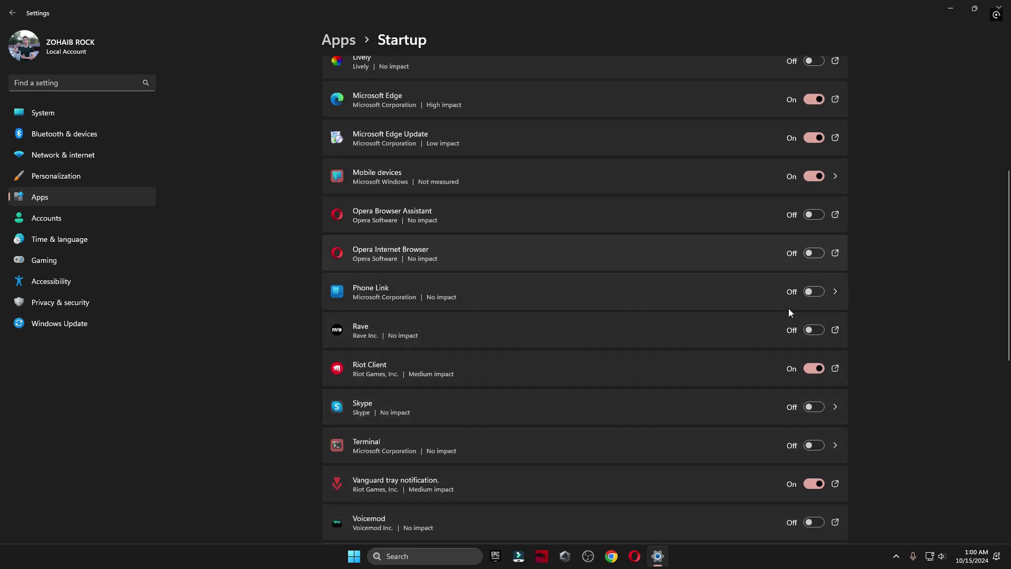
{"action": "scroll", "coordinate": [537, 333], "scroll_direction": "up", "scroll_amount": 3}
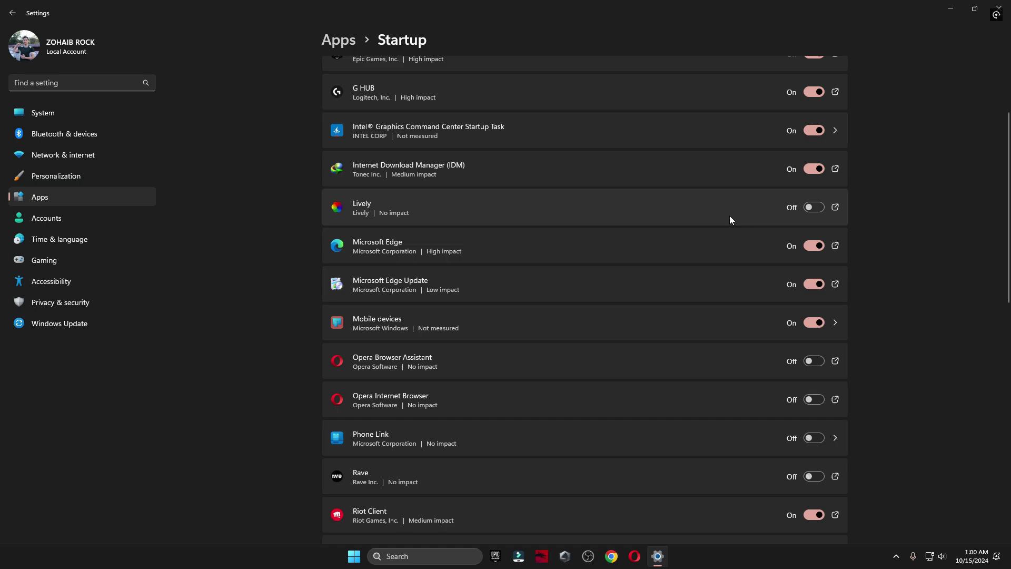
{"action": "scroll", "coordinate": [729, 220], "scroll_direction": "up", "scroll_amount": 2}
Check the Gaming settings for Game Bar controller access and Game Mode
{"action": "left_click", "coordinate": [89, 260]}
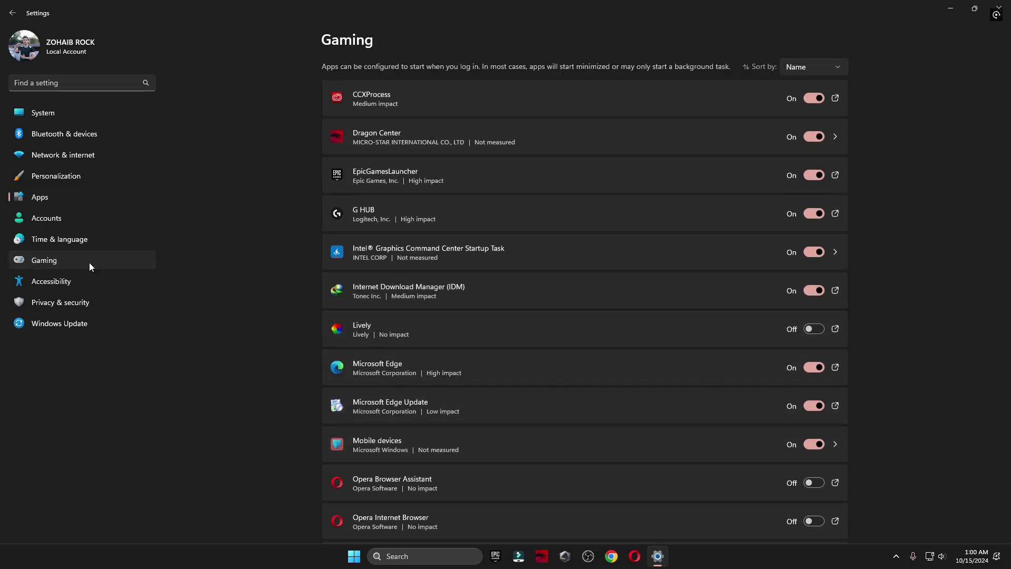
{"action": "left_click", "coordinate": [373, 85]}
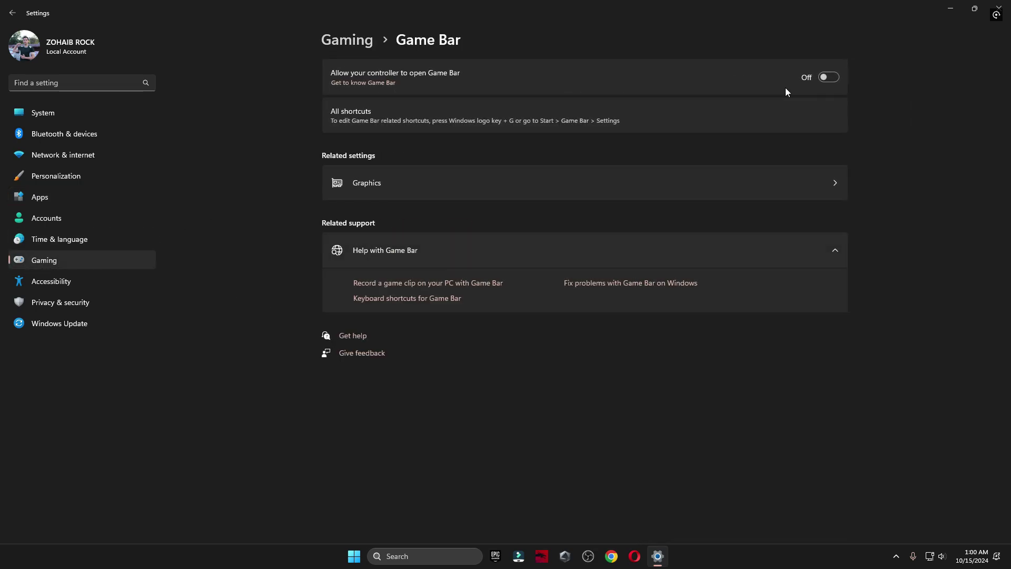
{"action": "left_click", "coordinate": [12, 13]}
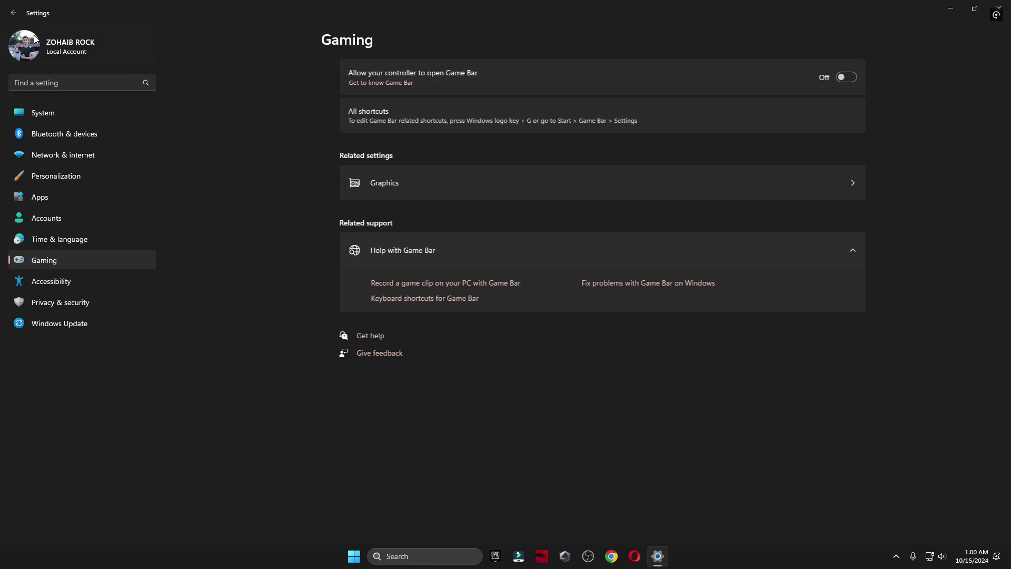
{"action": "left_click", "coordinate": [427, 155]}
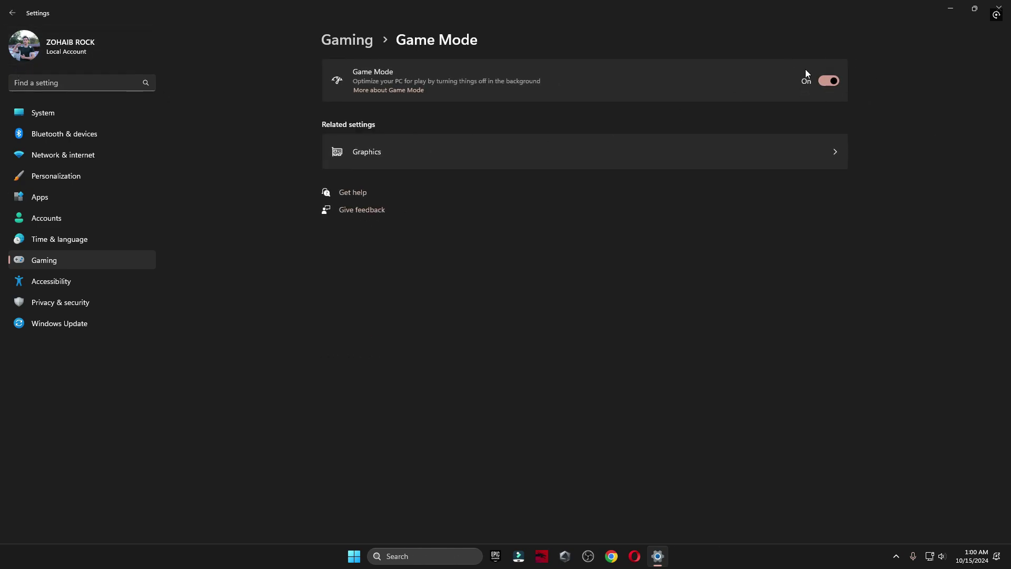
Add the SparkingZERO application from F:\DRAGON BALL - Sparking! ZERO to the apps with custom graphics settings
{"action": "left_click", "coordinate": [358, 156]}
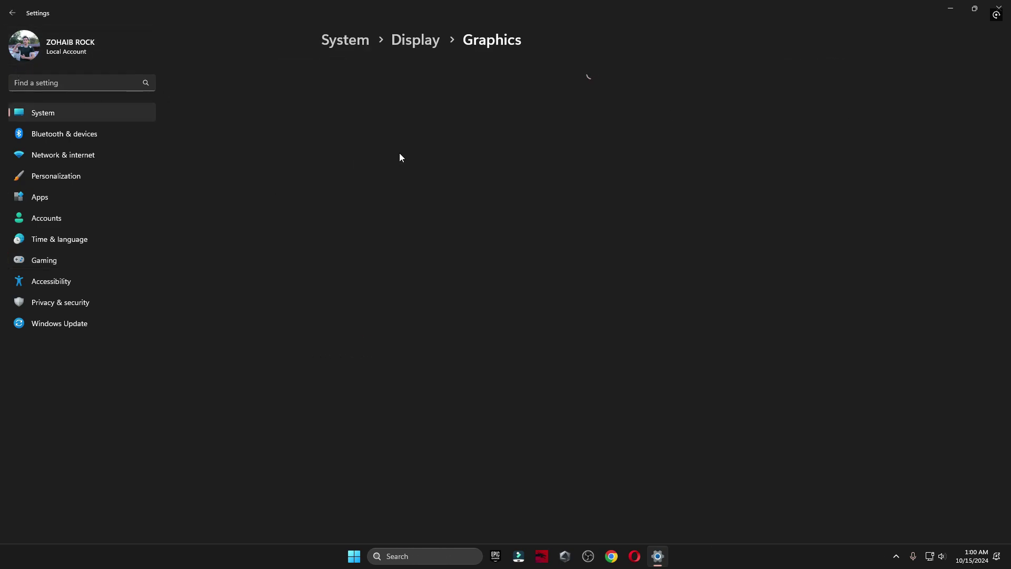
{"action": "scroll", "coordinate": [315, 347], "scroll_direction": "down", "scroll_amount": 3}
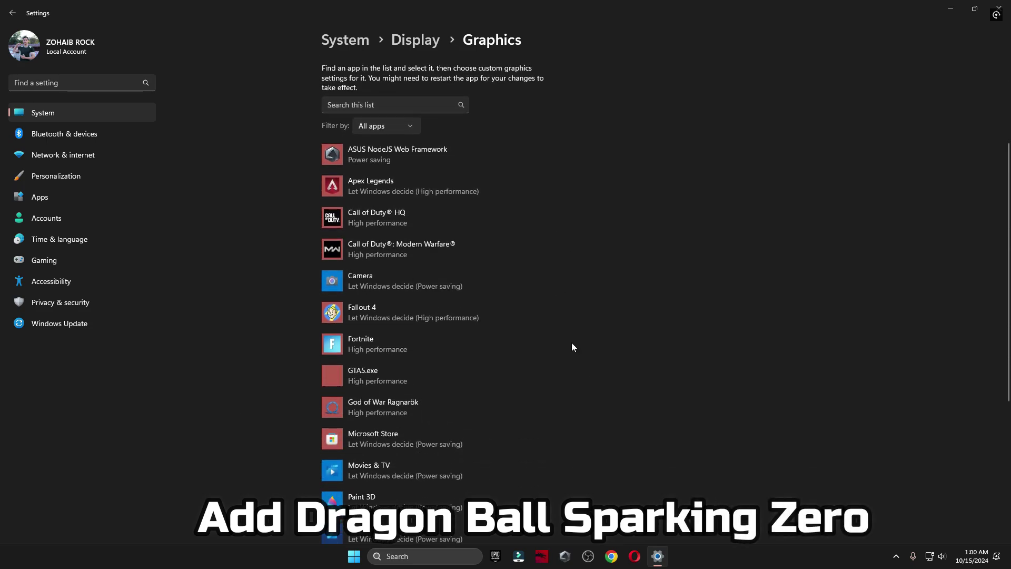
{"action": "scroll", "coordinate": [571, 342], "scroll_direction": "up", "scroll_amount": 2}
{"action": "left_click", "coordinate": [343, 116]}
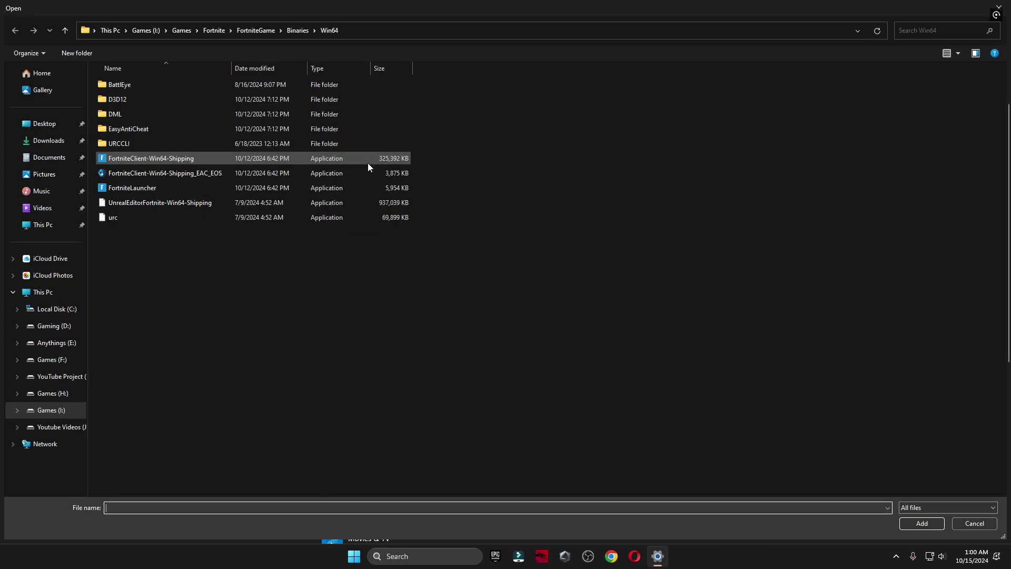
{"action": "left_click", "coordinate": [50, 393]}
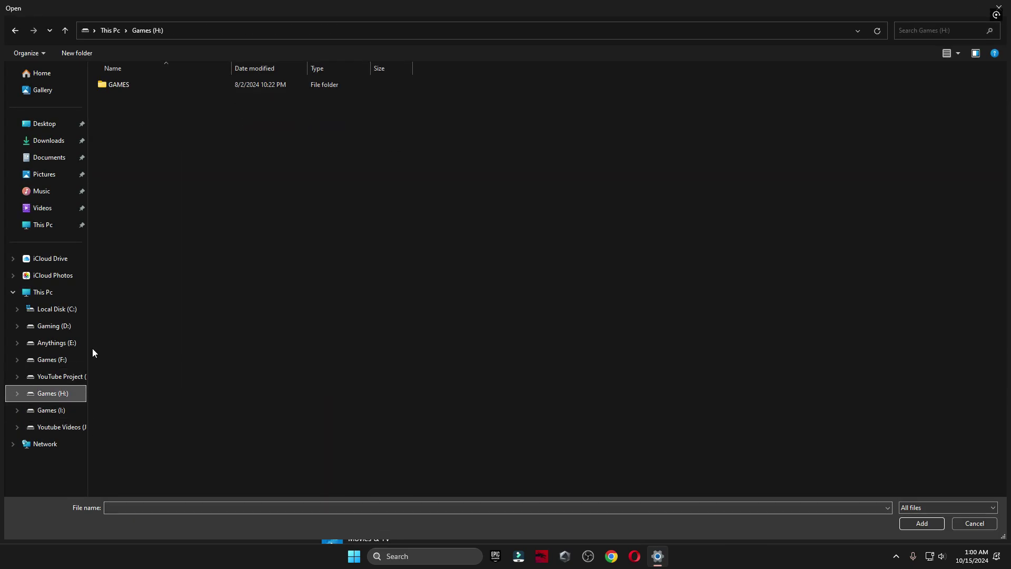
{"action": "double_click", "coordinate": [120, 84]}
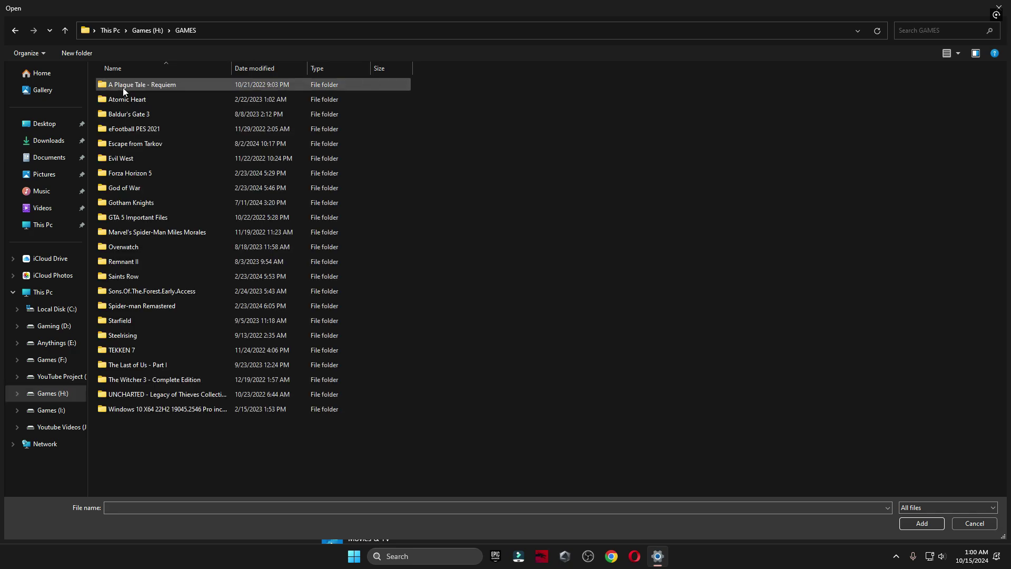
{"action": "left_click", "coordinate": [48, 360]}
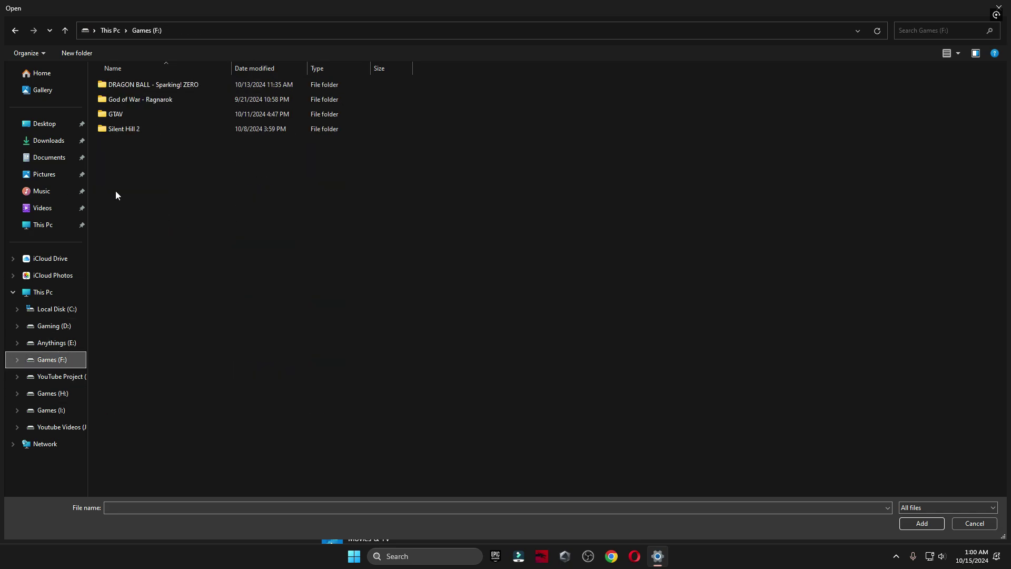
{"action": "double_click", "coordinate": [134, 90]}
{"action": "left_click", "coordinate": [117, 159]}
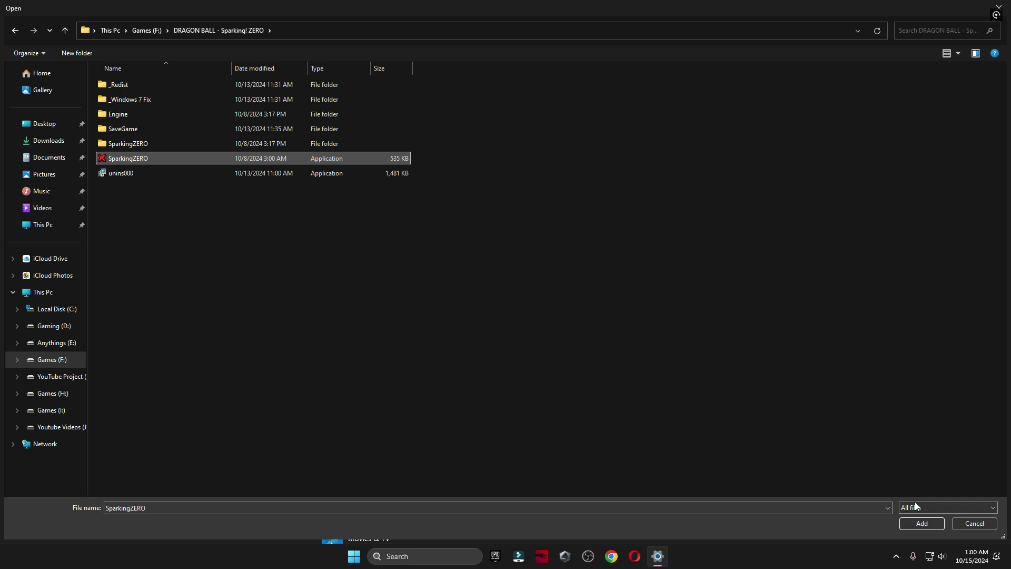
{"action": "left_click", "coordinate": [922, 523]}
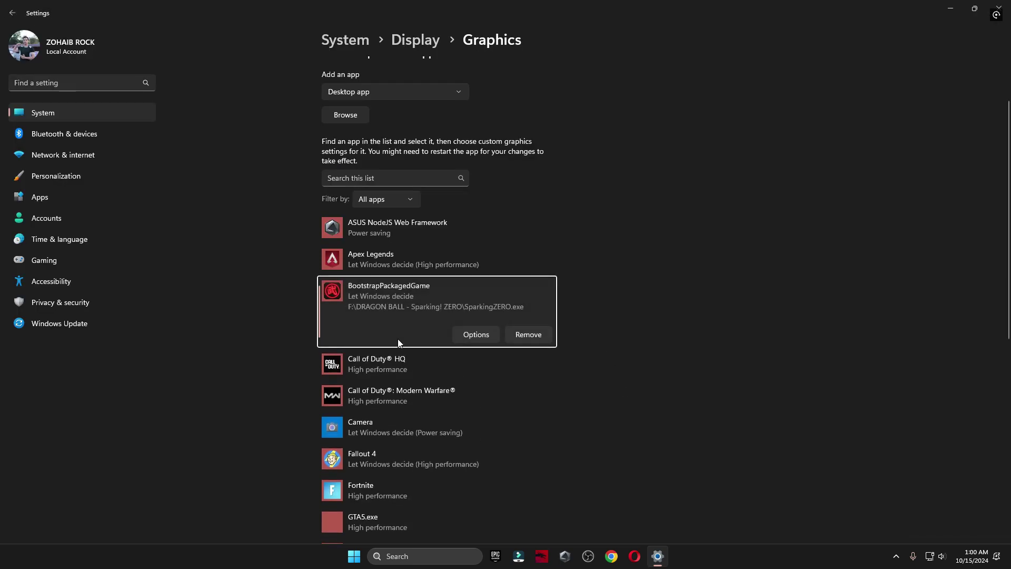
Set the graphics preference of the newly added BootstrapPackagedGame entry to High performance, save it, and close Settings
{"action": "left_click", "coordinate": [470, 334]}
{"action": "left_click", "coordinate": [451, 272]}
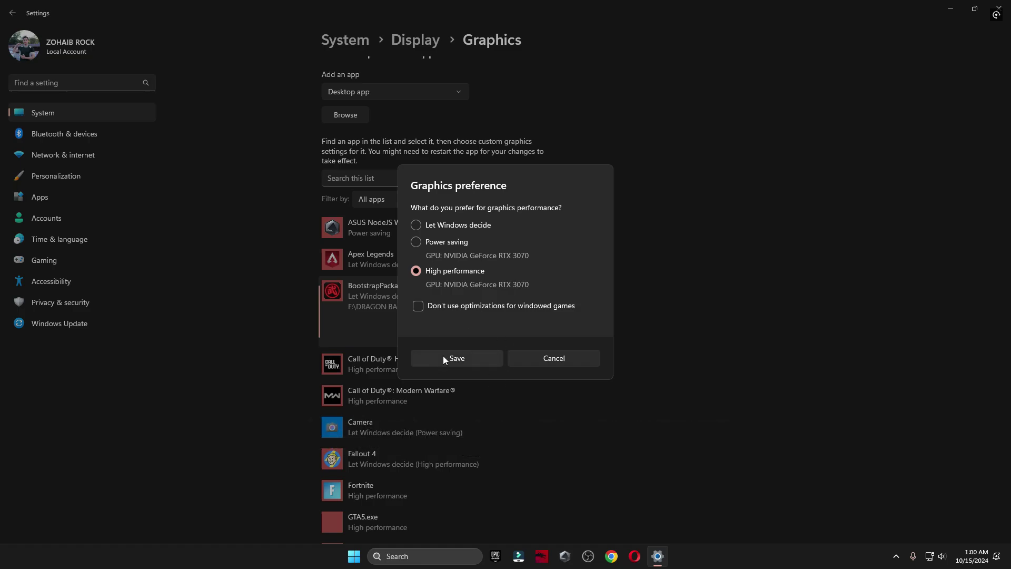
{"action": "left_click", "coordinate": [460, 358]}
{"action": "left_click", "coordinate": [999, 8]}
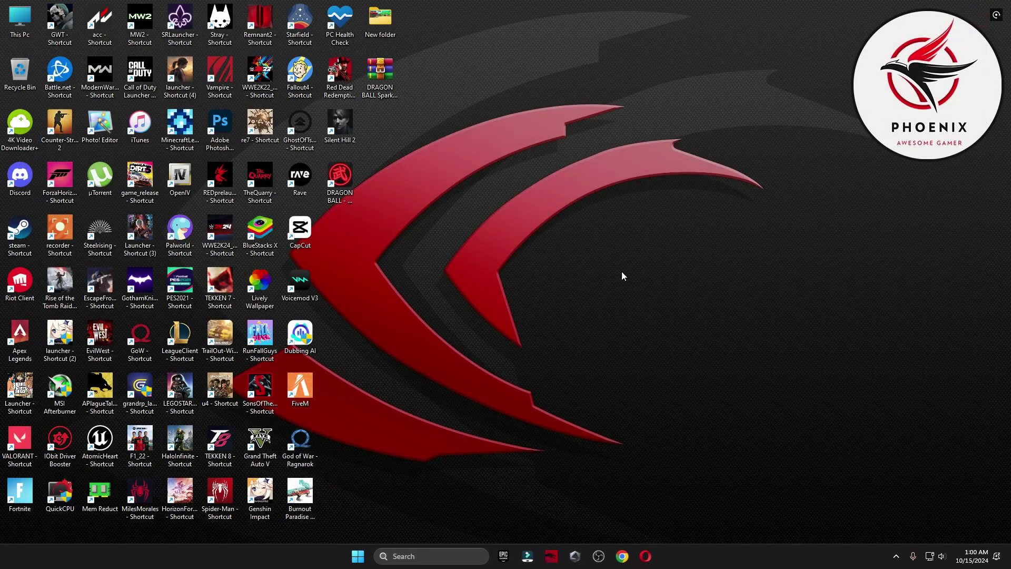
Open the user's temporary files folder through the Run dialog with the command %temp%
{"action": "left_click", "coordinate": [432, 551]}
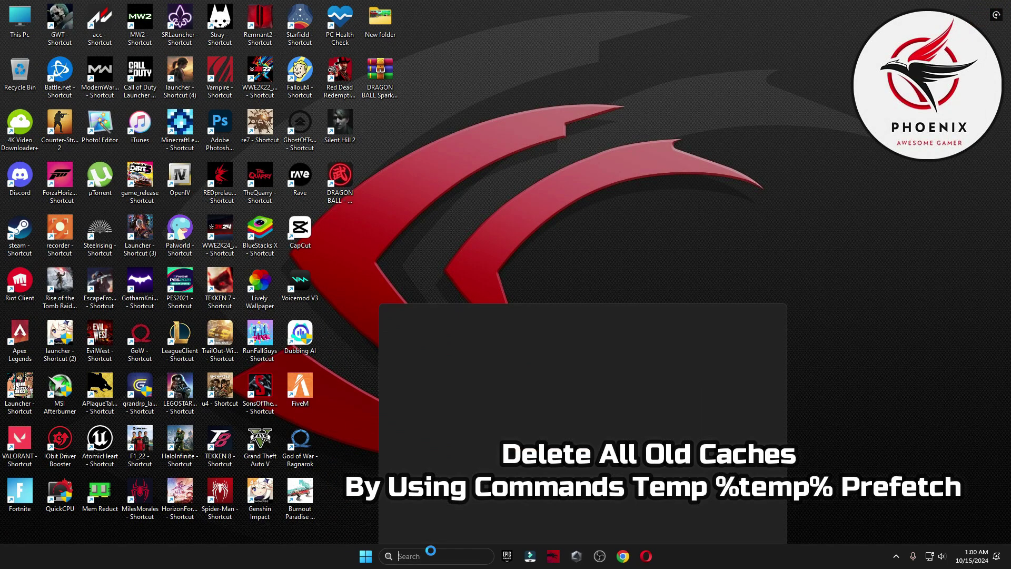
{"action": "type", "text": "run"}
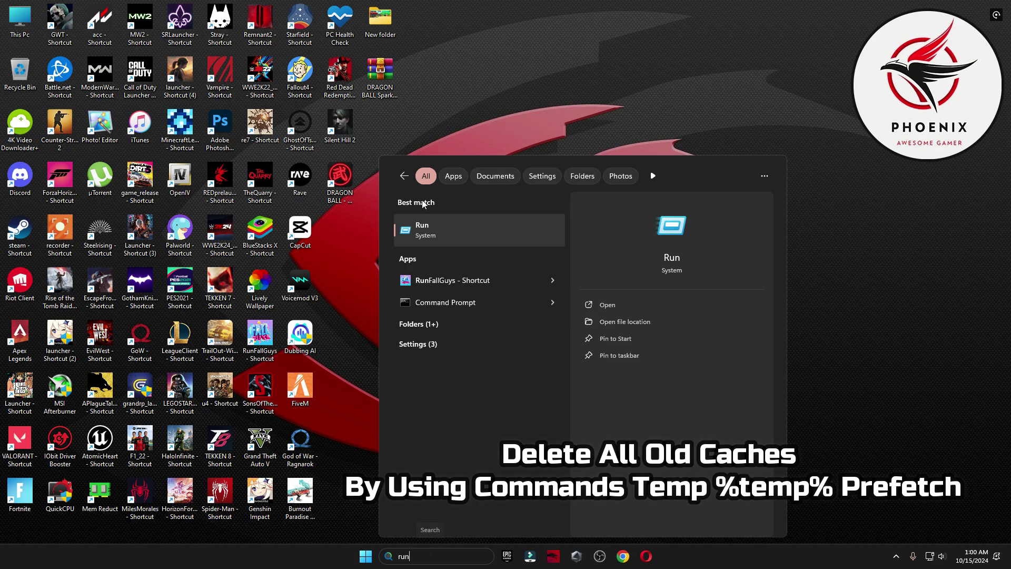
{"action": "key", "text": "Return"}
{"action": "left_click_drag", "start_coordinate": [162, 437], "coordinate": [622, 170]}
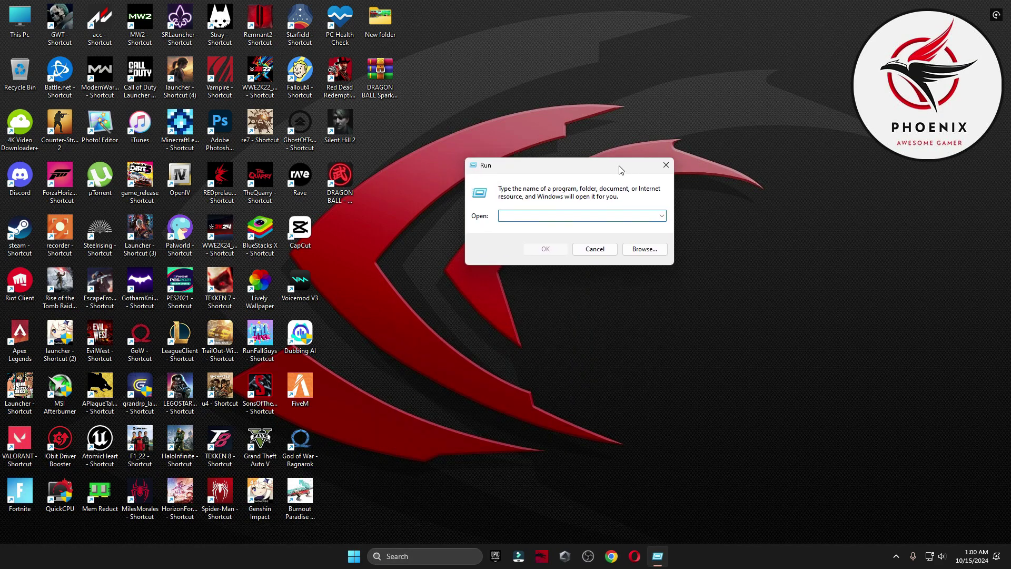
{"action": "type", "text": "%temp"}
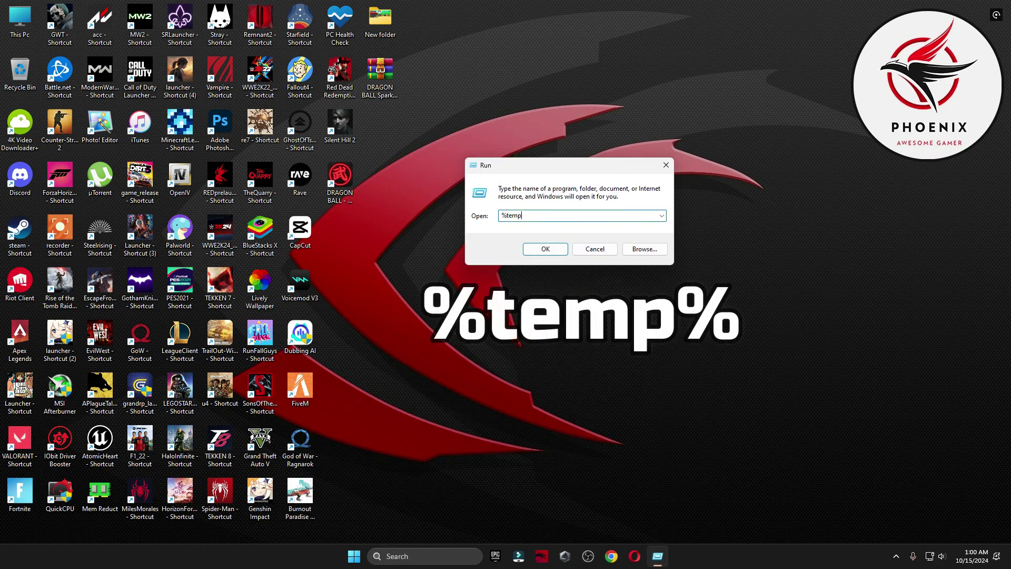
{"action": "type", "text": "%"}
{"action": "left_click", "coordinate": [542, 250]}
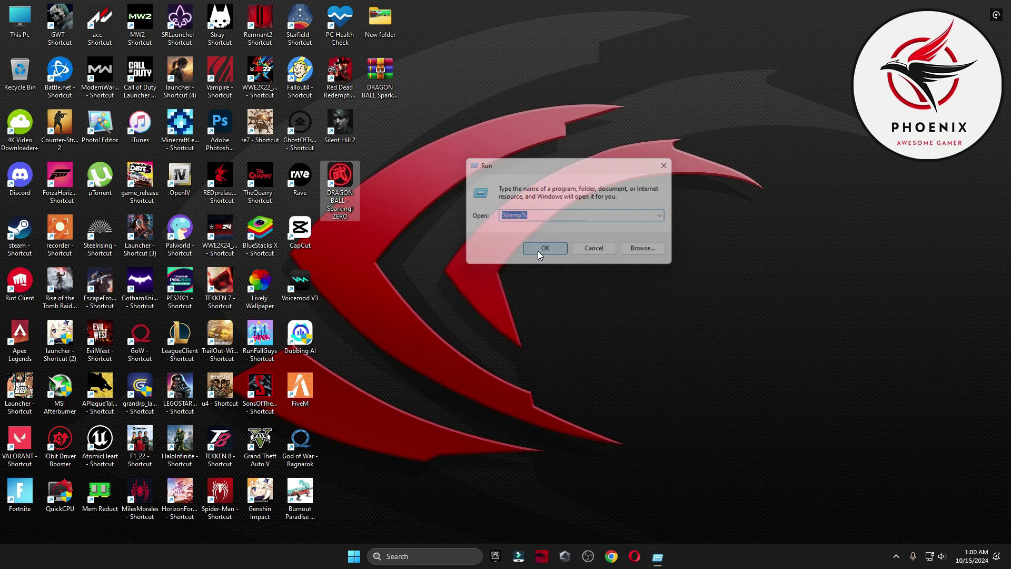
Delete all items in the Temp folder, skipping those that cannot be removed, and close the folder
{"action": "left_click", "coordinate": [343, 244]}
{"action": "key", "text": "ctrl+a"}
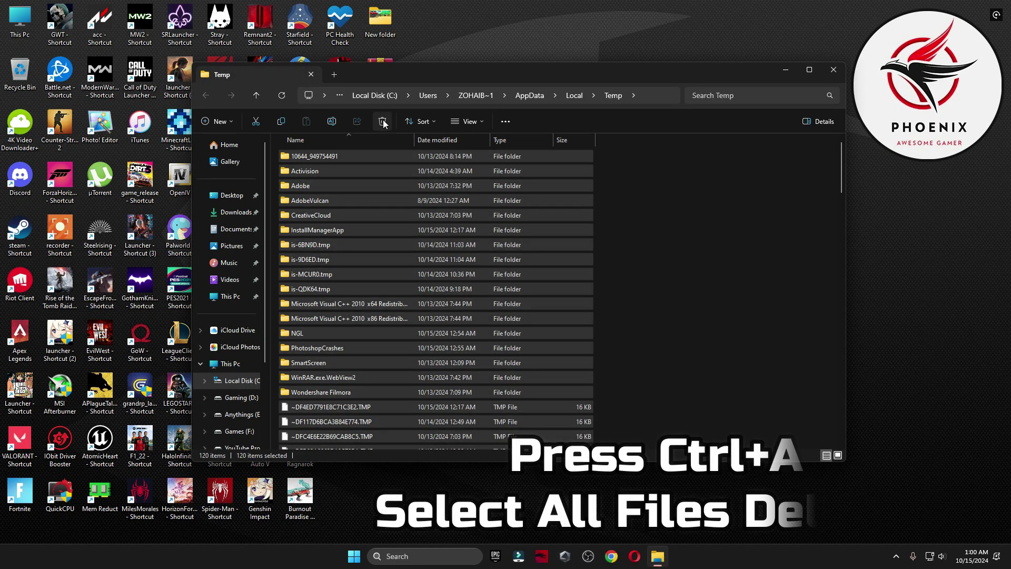
{"action": "key", "text": "Delete"}
{"action": "left_click", "coordinate": [530, 249]}
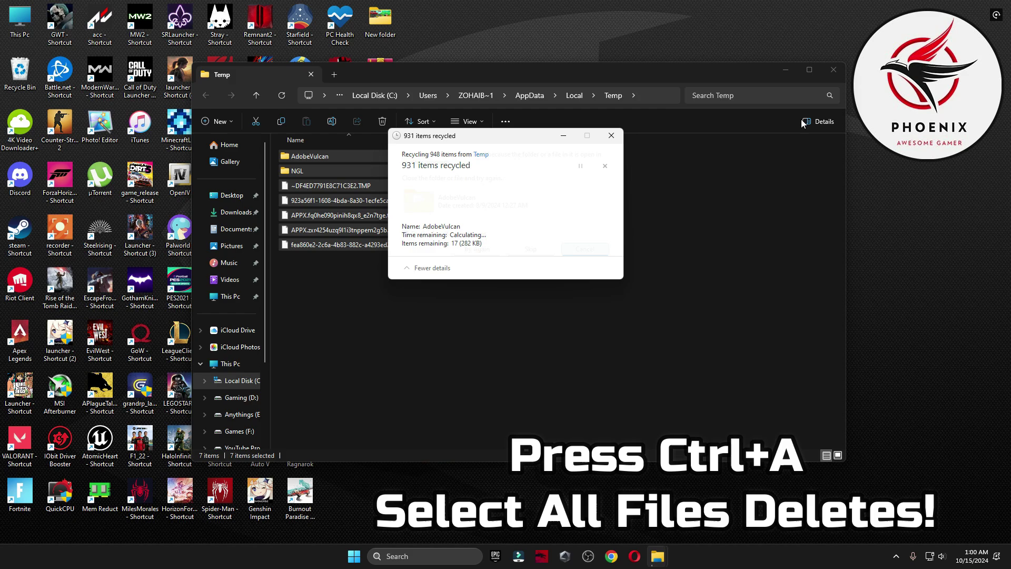
{"action": "left_click", "coordinate": [837, 73]}
Open the Windows Prefetch folder through the Run dialog with the command prefetch, allowing access to it
{"action": "left_click", "coordinate": [400, 555]}
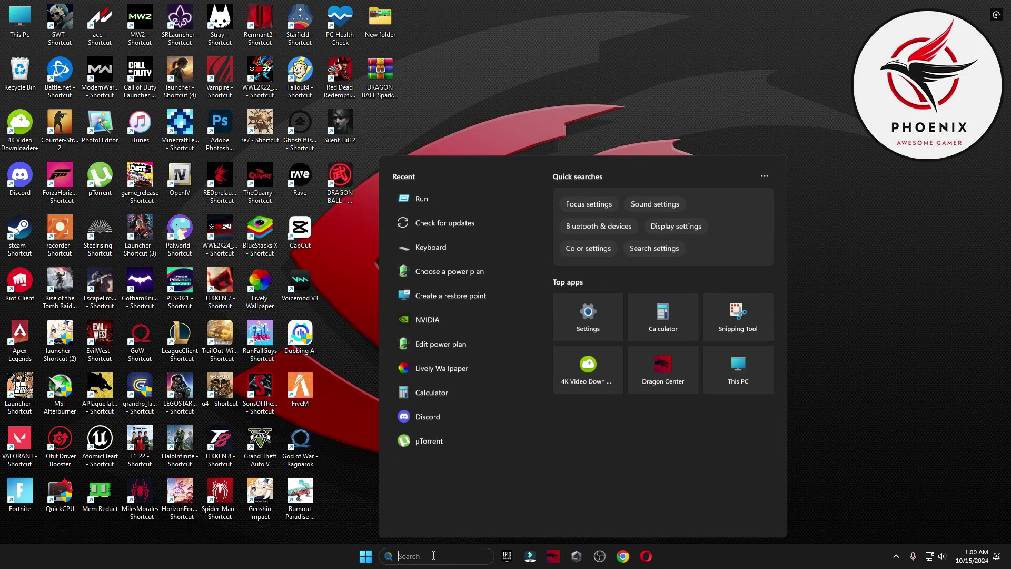
{"action": "type", "text": "run"}
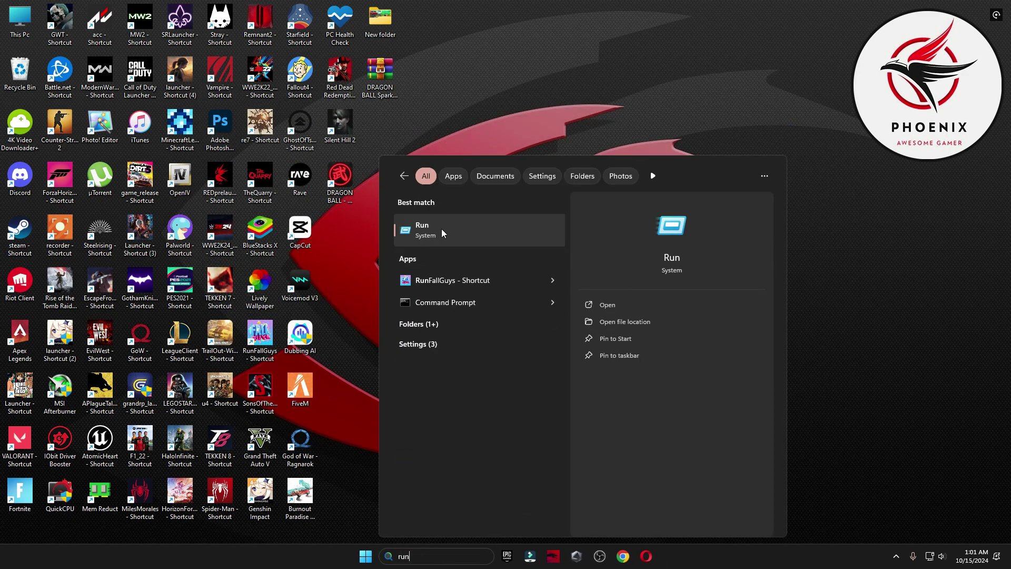
{"action": "left_click", "coordinate": [449, 224]}
{"action": "left_click_drag", "start_coordinate": [155, 440], "coordinate": [629, 153]}
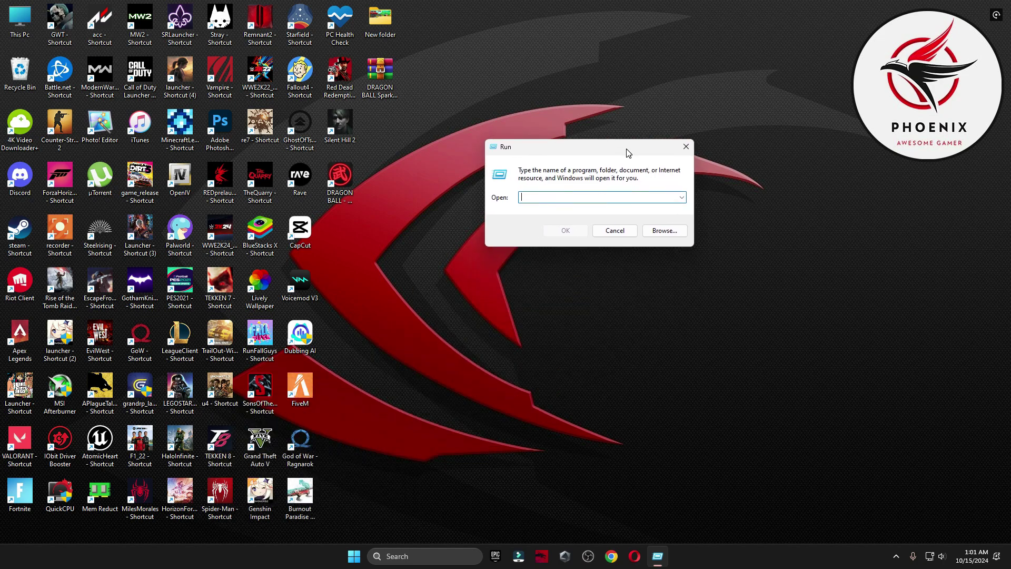
{"action": "type", "text": "prefetch"}
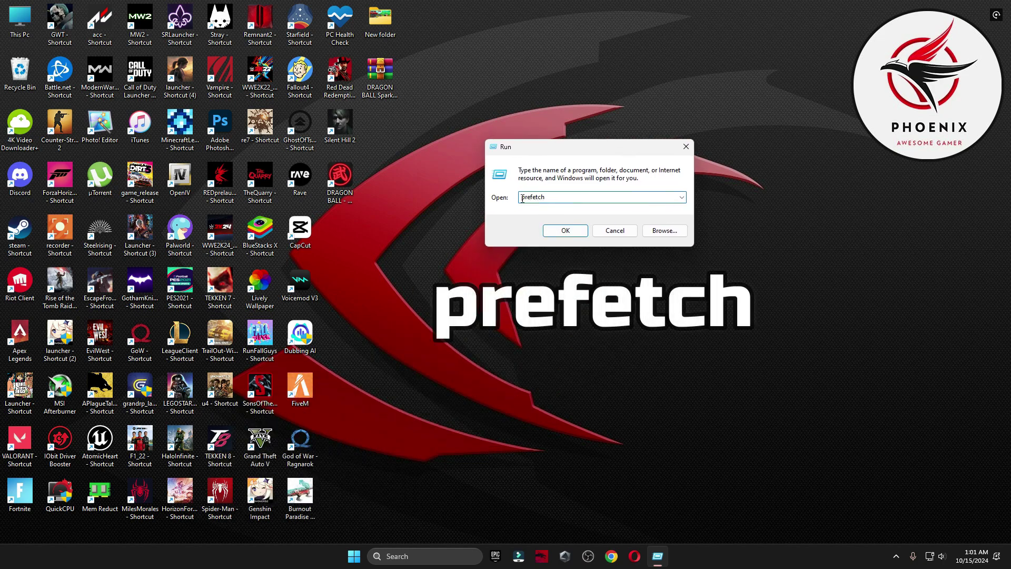
{"action": "left_click", "coordinate": [554, 232]}
{"action": "left_click", "coordinate": [528, 289]}
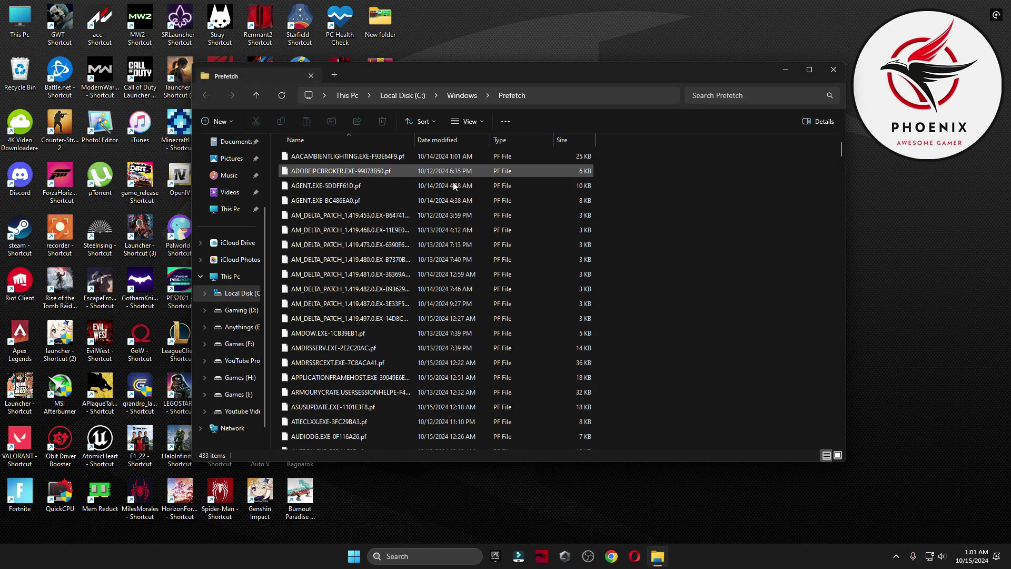
Delete all files in the Prefetch folder, retry the in-use file for all current items, and close the folder
{"action": "left_click", "coordinate": [361, 244]}
{"action": "key", "text": "ctrl+a"}
{"action": "left_click", "coordinate": [388, 117]}
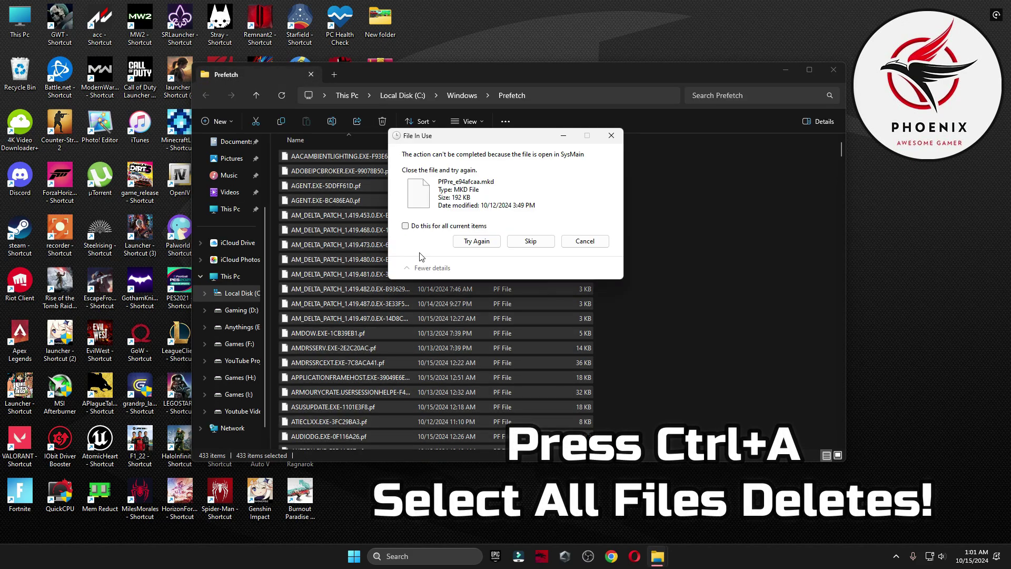
{"action": "left_click", "coordinate": [405, 225]}
{"action": "left_click", "coordinate": [477, 241]}
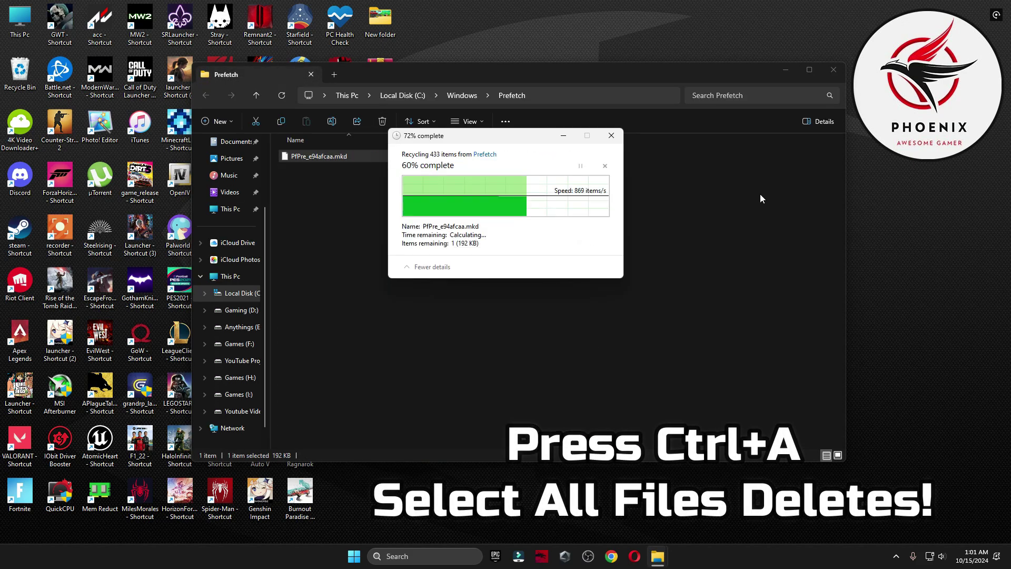
{"action": "left_click", "coordinate": [833, 74]}
Empty the Recycle Bin and confirm the permanent deletion of all its items
{"action": "right_click", "coordinate": [20, 71]}
{"action": "left_click", "coordinate": [68, 123]}
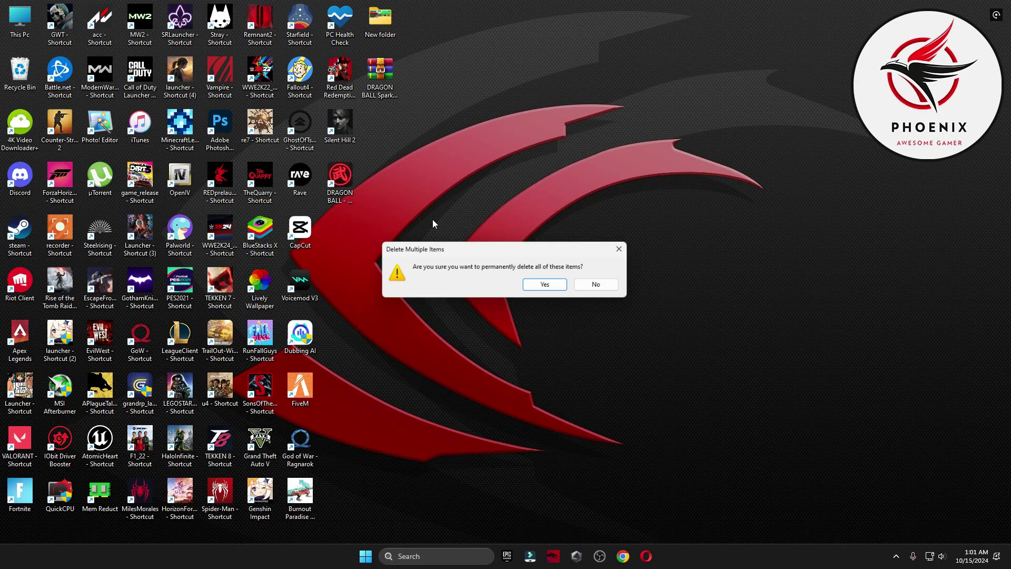
{"action": "left_click", "coordinate": [545, 284]}
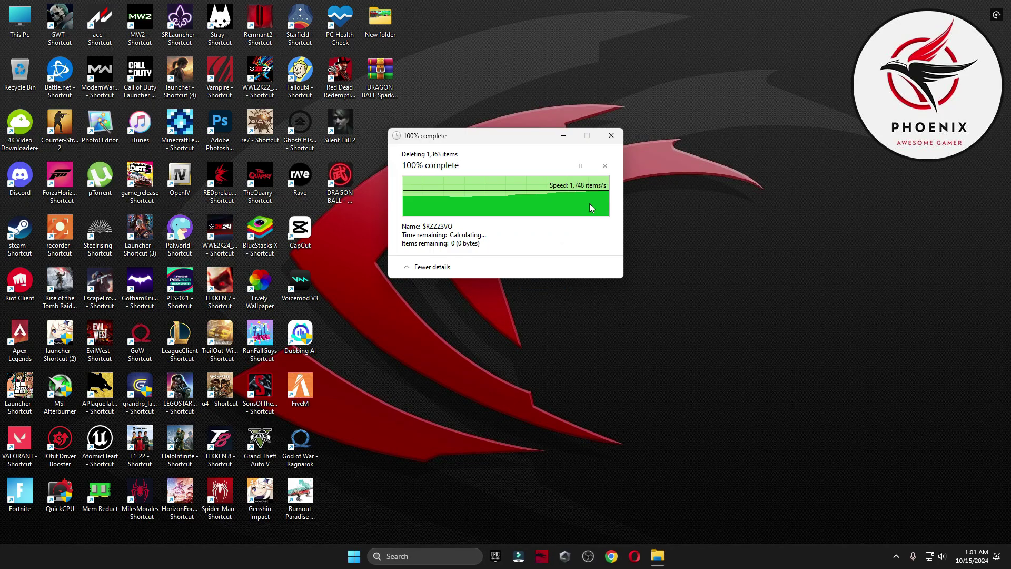
Move the DRAGON BALL Sparking ZERO FPS BOOST PACK archive to free desktop space and extract it there with WinRAR, placing the extracted folder beside it
{"action": "left_click_drag", "start_coordinate": [384, 97], "coordinate": [544, 99]}
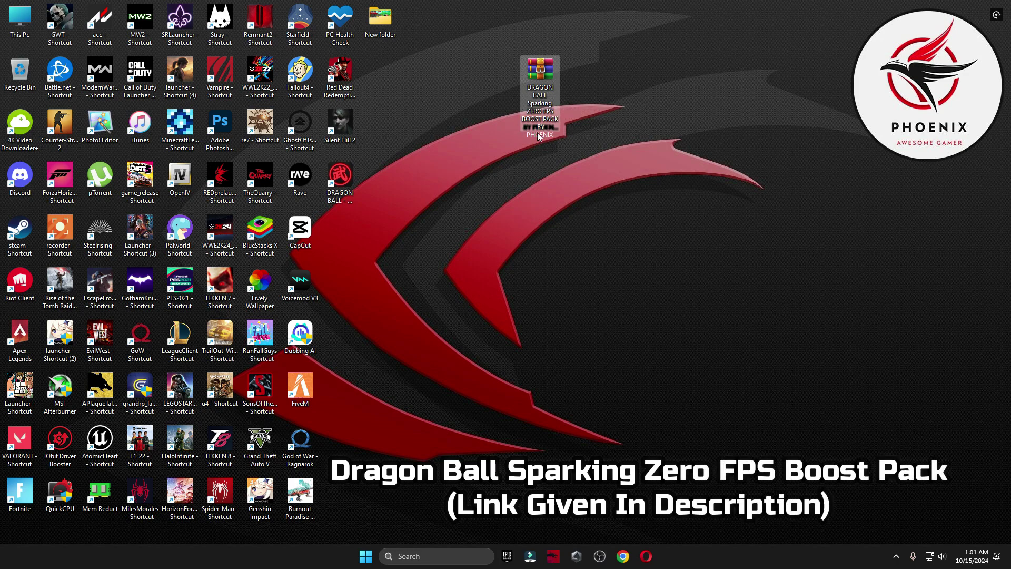
{"action": "right_click", "coordinate": [537, 132]}
{"action": "mouse_move", "coordinate": [564, 309]}
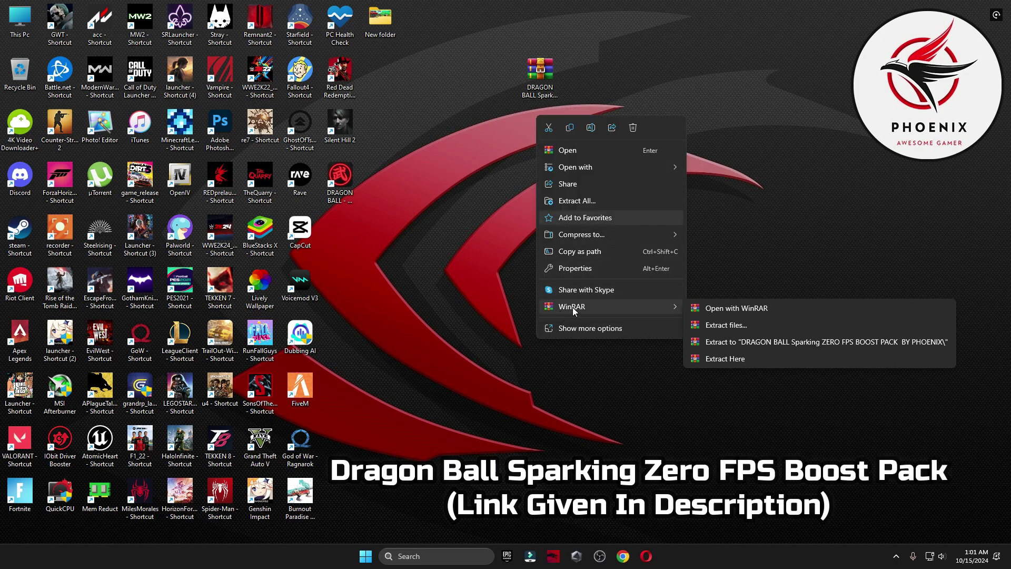
{"action": "left_click", "coordinate": [726, 360]}
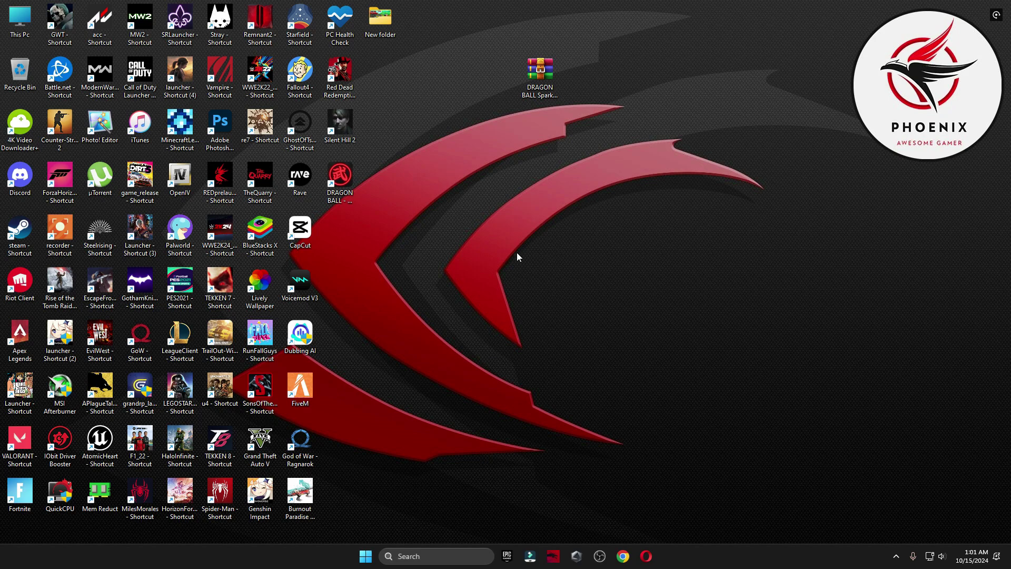
{"action": "left_click_drag", "start_coordinate": [472, 107], "coordinate": [476, 85]}
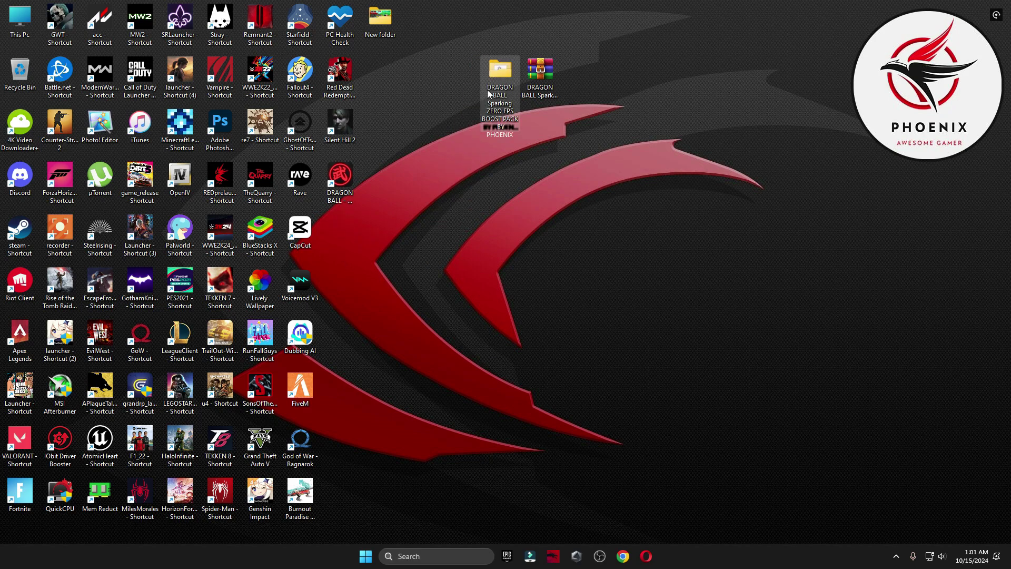
Run Intelligent standby list cleaner ISLC from the extracted pack's FPS Boost Program\ISLC v1.0.2.8 folder, allowing it to make changes
{"action": "double_click", "coordinate": [495, 116]}
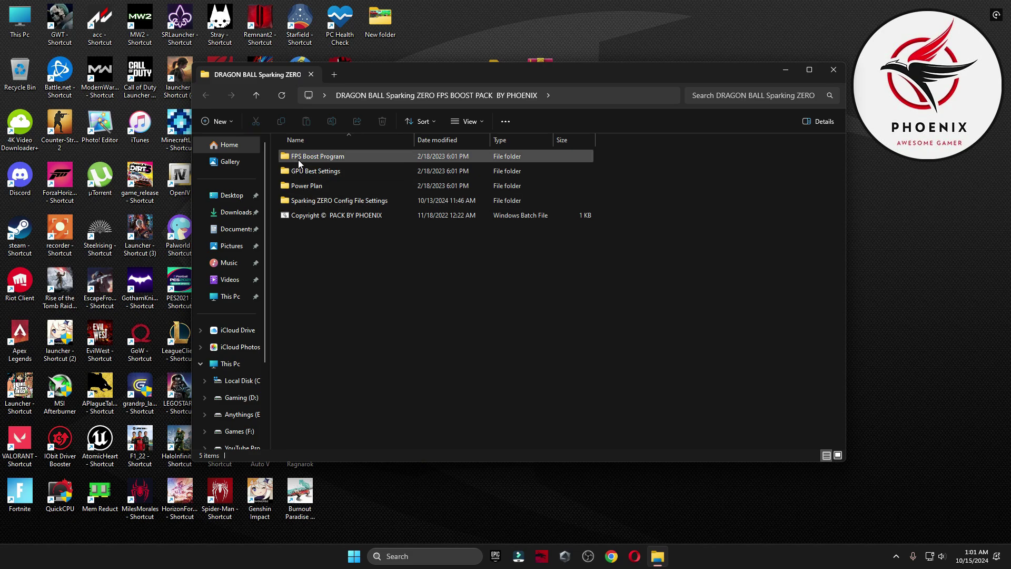
{"action": "double_click", "coordinate": [324, 158]}
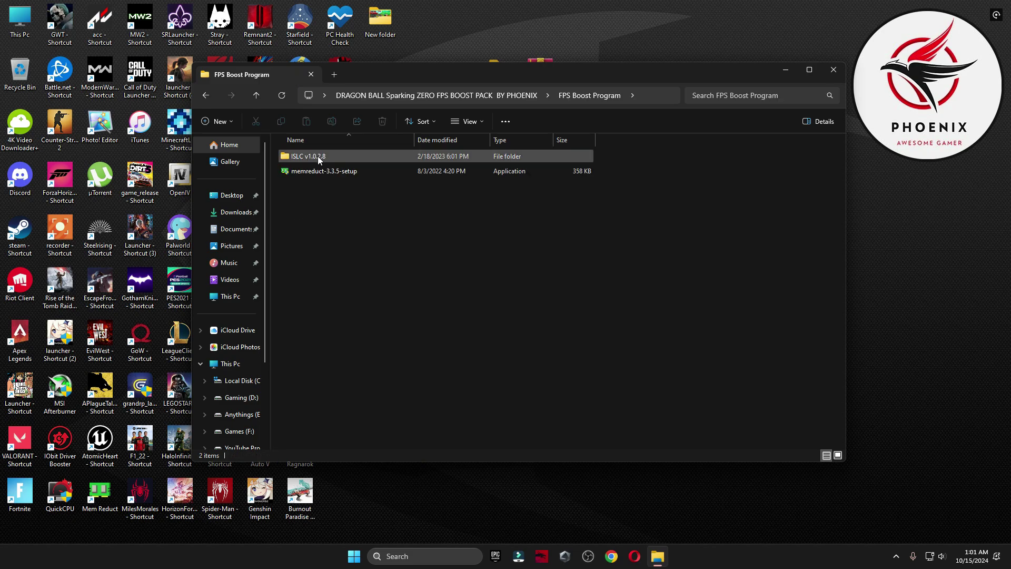
{"action": "double_click", "coordinate": [316, 156]}
{"action": "double_click", "coordinate": [304, 156]}
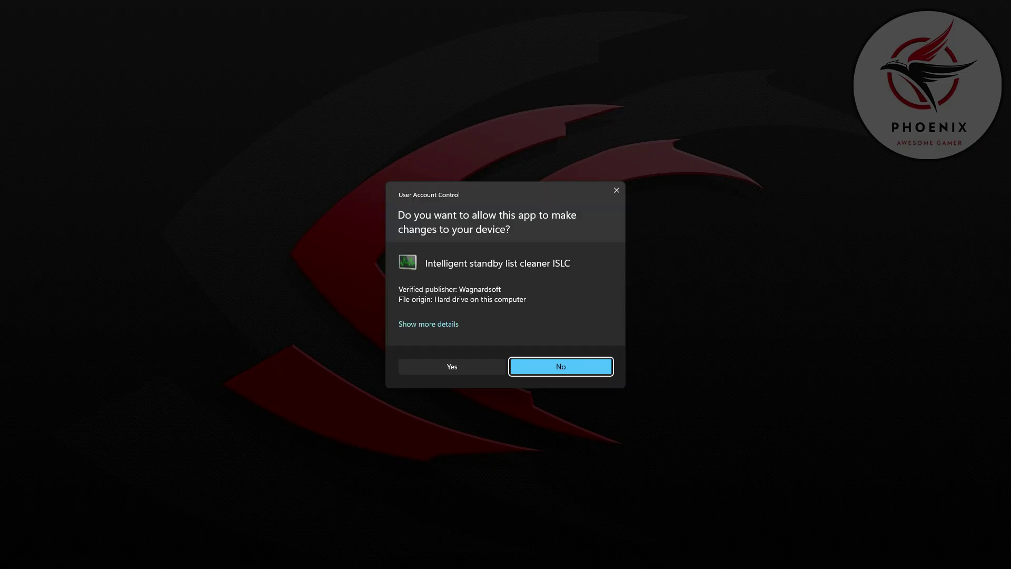
{"action": "left_click", "coordinate": [452, 366]}
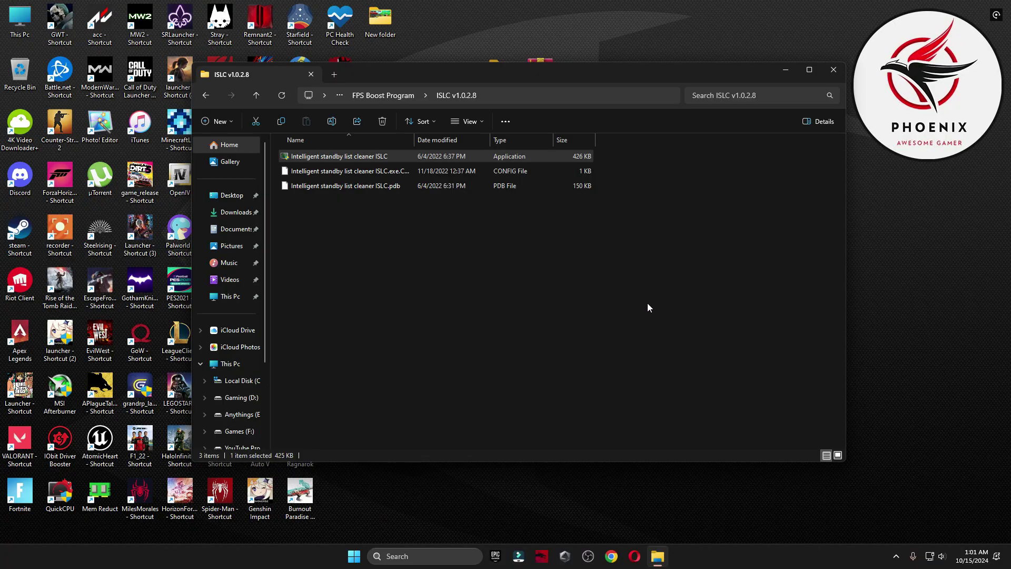
Minimize the folder window, restore the Intelligent standby list cleaner window from the hidden tray apps, and move it to clear desktop space
{"action": "left_click", "coordinate": [785, 69]}
{"action": "left_click", "coordinate": [896, 556]}
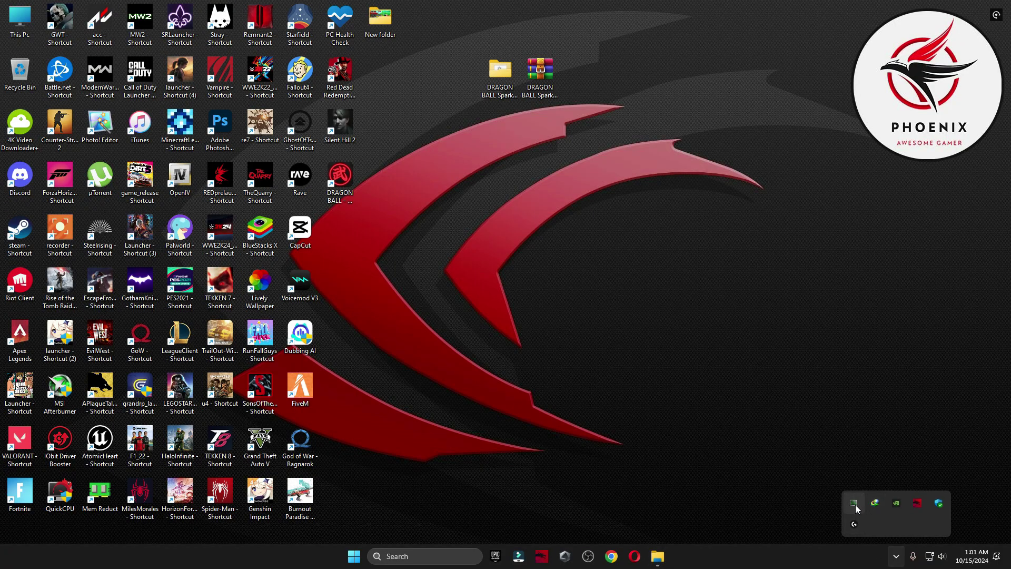
{"action": "double_click", "coordinate": [854, 503]}
{"action": "left_click", "coordinate": [894, 557]}
{"action": "left_click_drag", "start_coordinate": [410, 118], "coordinate": [699, 130]}
Restart Intelligent standby list cleaner monitoring with an ISLC polling rate of 500 ms, and minimize it to the system tray
{"action": "left_click", "coordinate": [692, 261]}
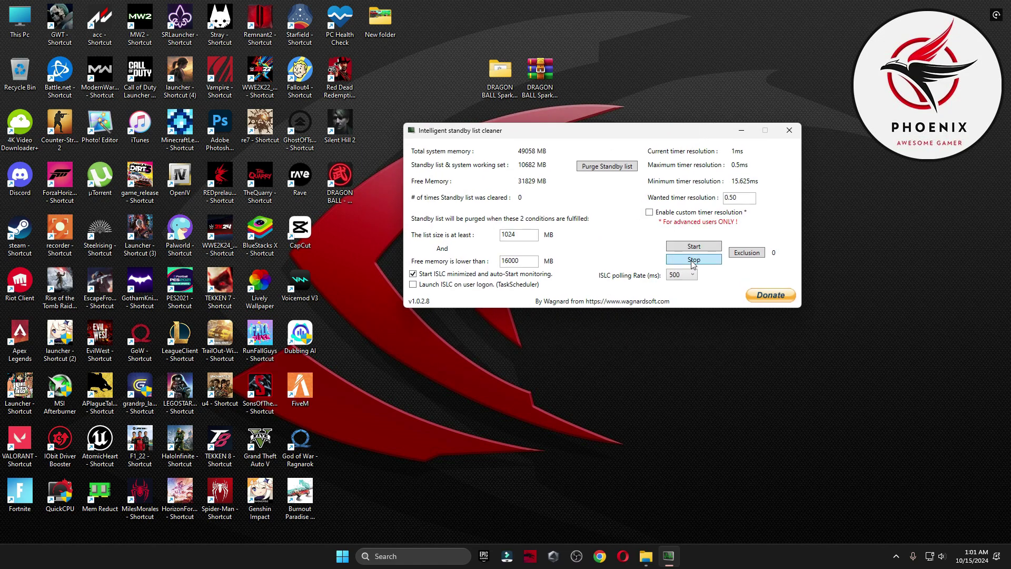
{"action": "key", "text": "Tab"}
{"action": "left_click", "coordinate": [679, 276]}
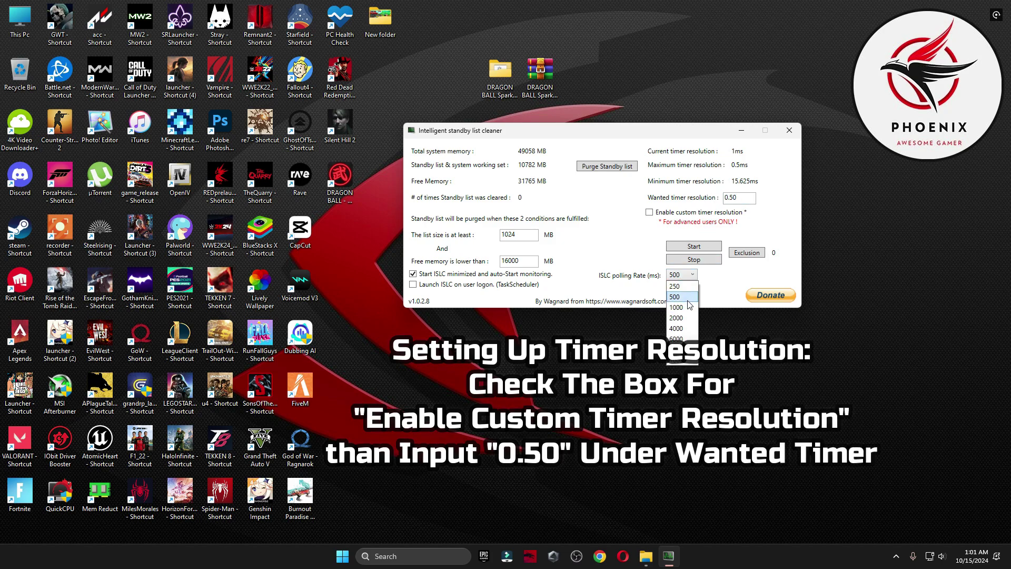
{"action": "left_click", "coordinate": [687, 298]}
{"action": "left_click", "coordinate": [698, 248]}
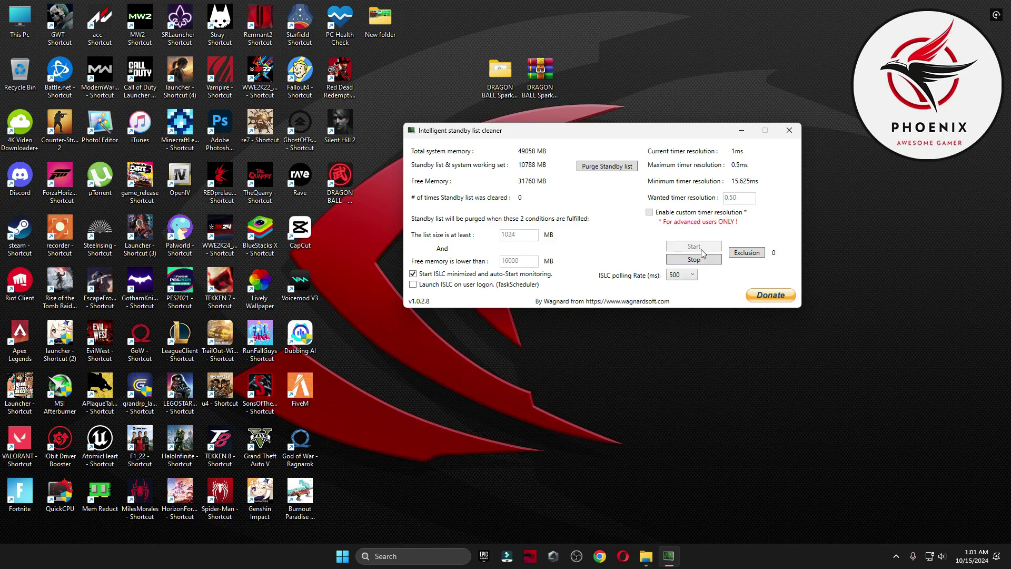
{"action": "left_click", "coordinate": [741, 131]}
{"action": "left_click", "coordinate": [896, 556]}
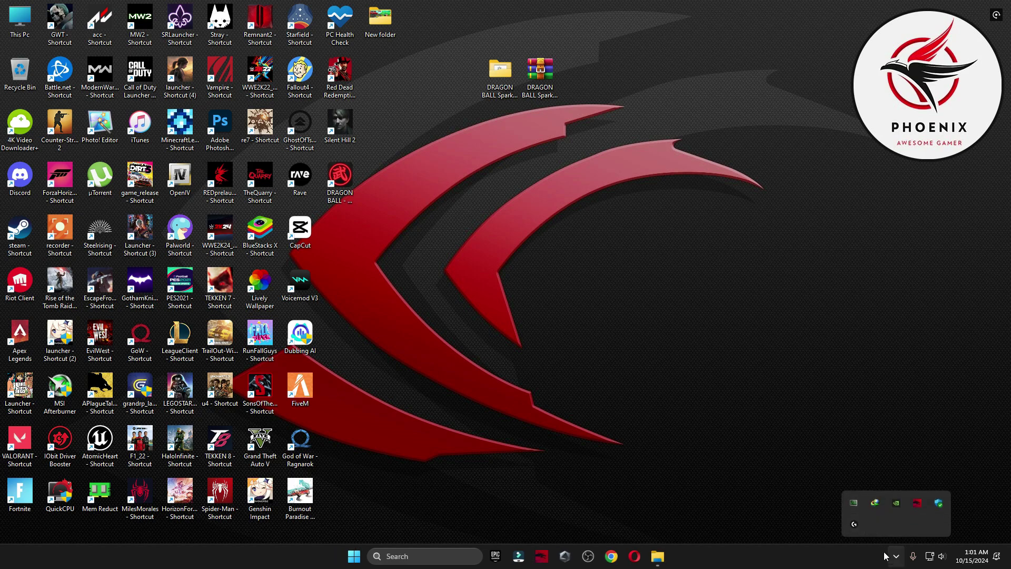
{"action": "left_click", "coordinate": [896, 556]}
Return to the FPS Boost Program folder, select memreduct-3.3.5-setup, and launch the already installed Mem Reduct from the desktop
{"action": "left_click", "coordinate": [657, 556]}
{"action": "key", "text": "alt+Left"}
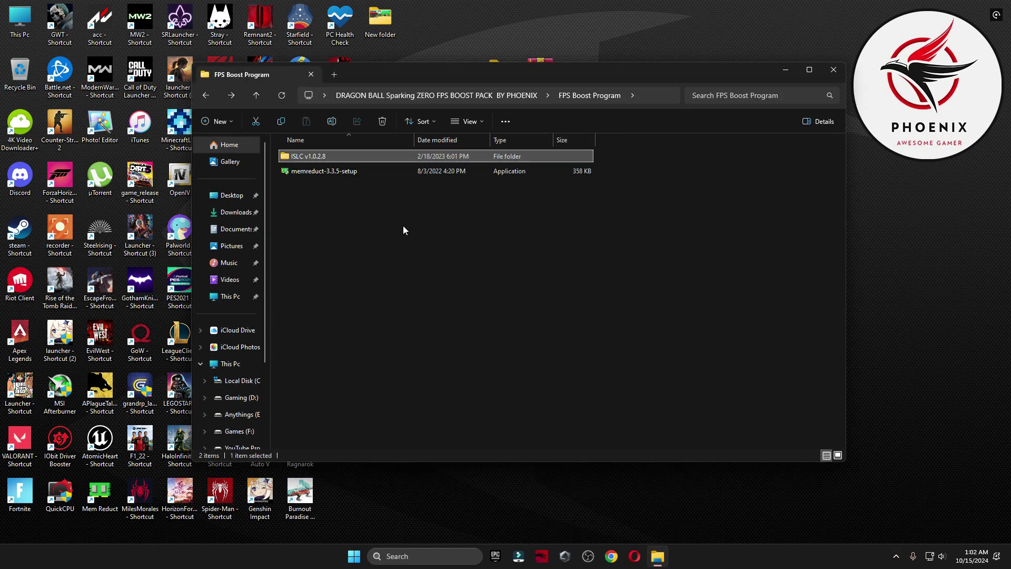
{"action": "left_click", "coordinate": [323, 173]}
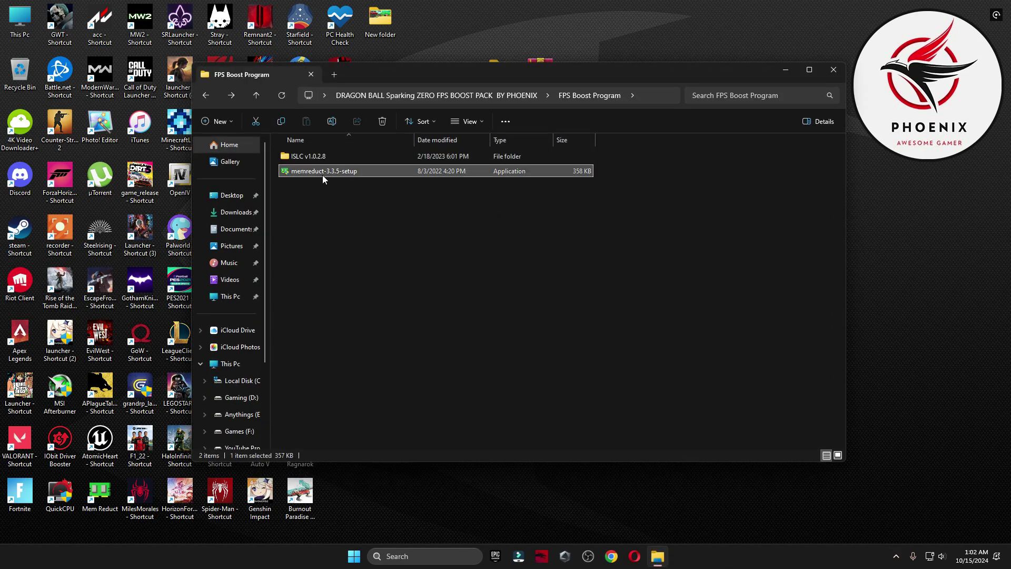
{"action": "double_click", "coordinate": [110, 486]}
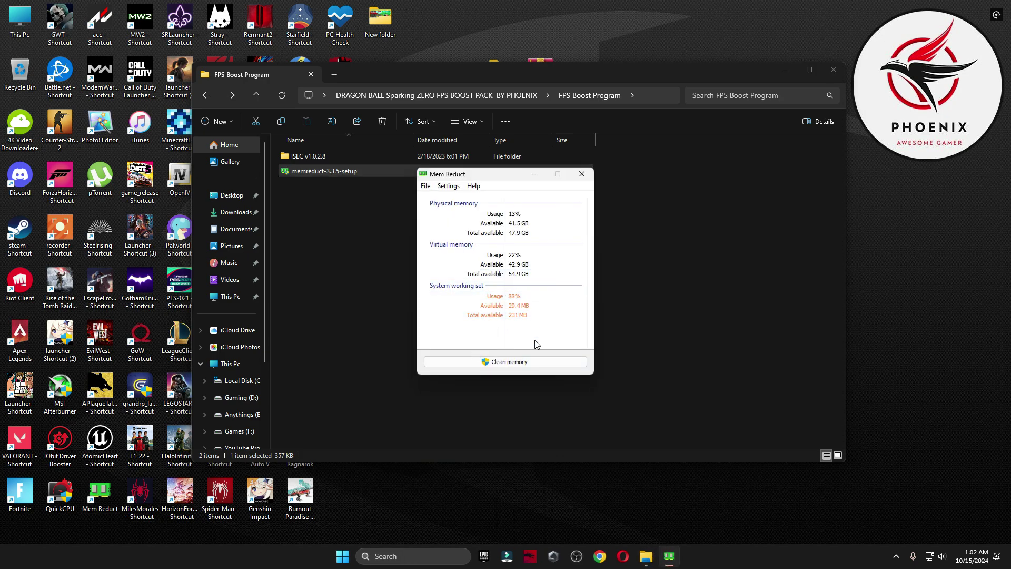
Grant Mem Reduct administrator rights, clean the system memory, and confirm the cleaning
{"action": "left_click", "coordinate": [521, 361]}
{"action": "left_click", "coordinate": [563, 368]}
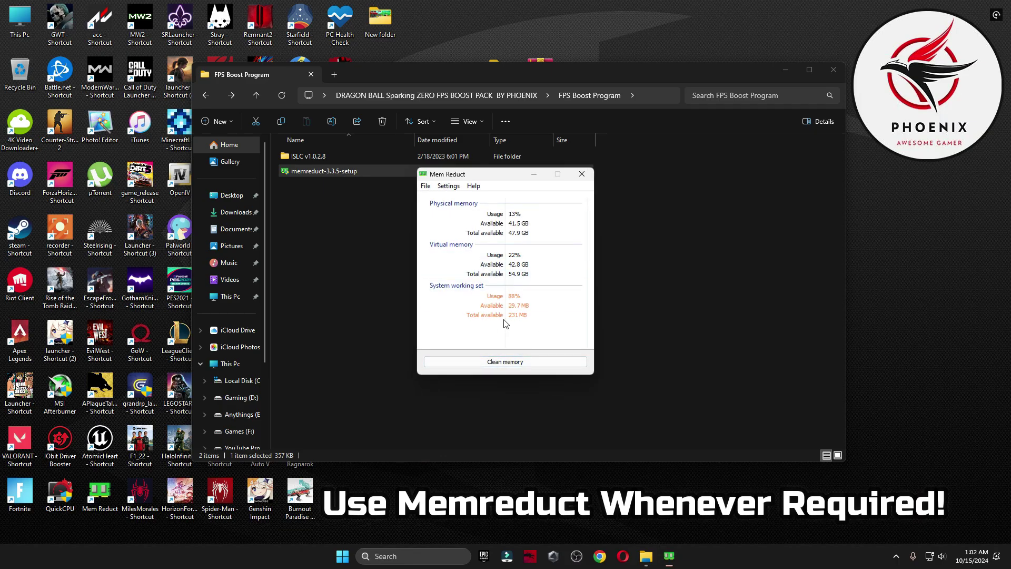
{"action": "left_click", "coordinate": [539, 362]}
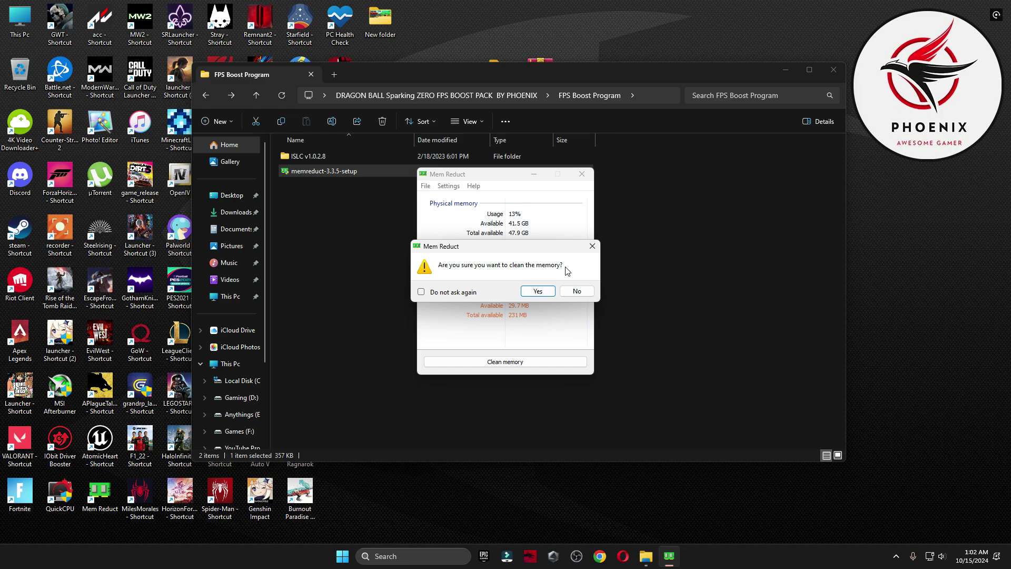
{"action": "left_click", "coordinate": [536, 292]}
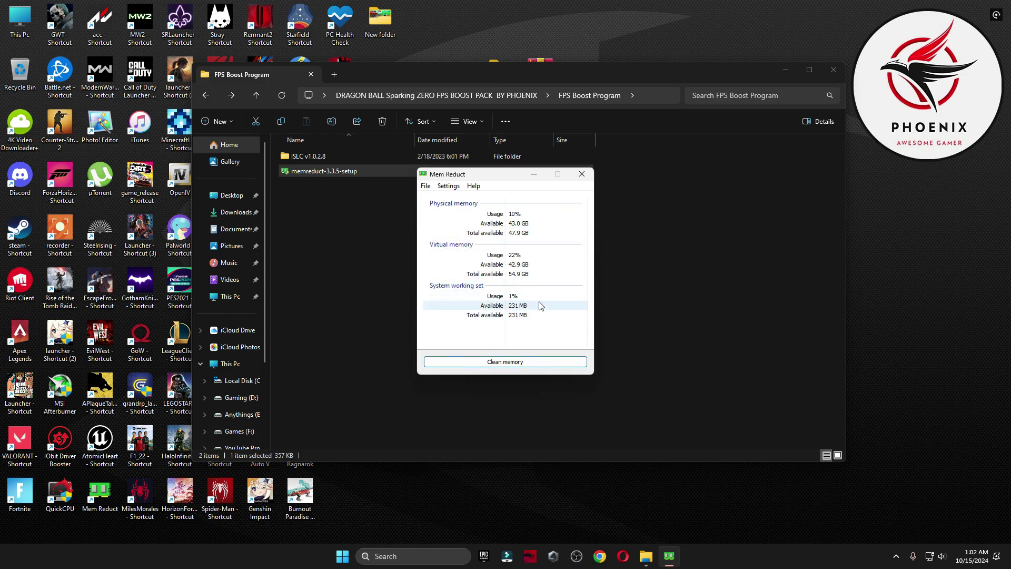
Minimize Mem Reduct, go back to the boost pack folder, and show the GPU Best Settings folder contents as extra large icons
{"action": "left_click", "coordinate": [533, 174]}
{"action": "key", "text": "alt+Left"}
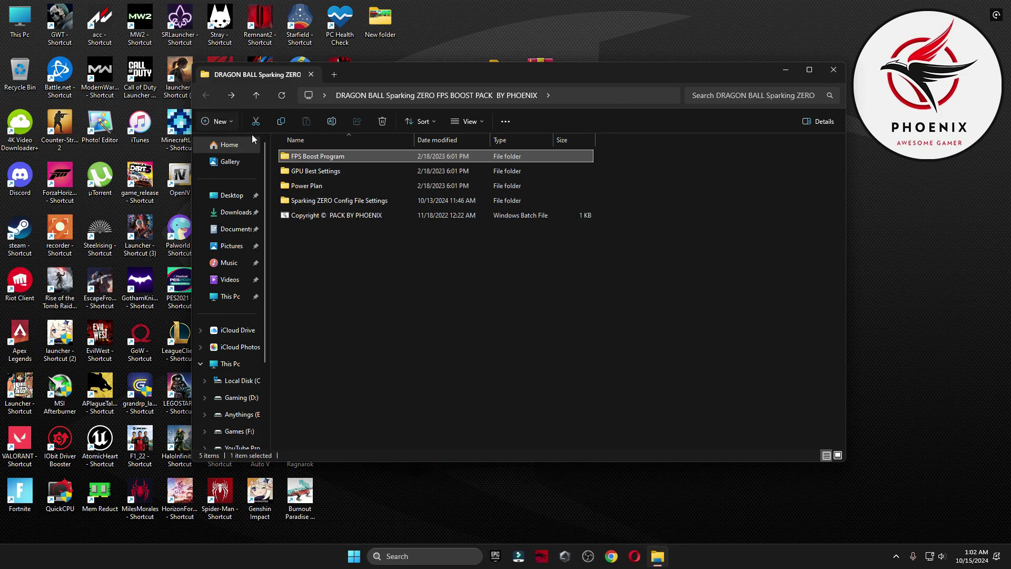
{"action": "double_click", "coordinate": [319, 172]}
{"action": "right_click", "coordinate": [333, 222]}
{"action": "mouse_move", "coordinate": [458, 236]}
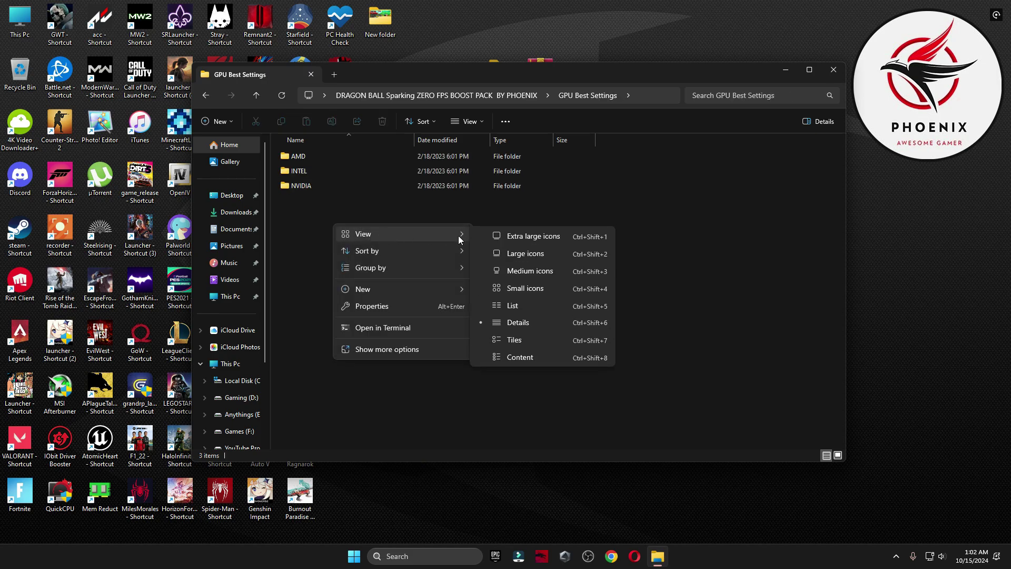
{"action": "left_click", "coordinate": [531, 236]}
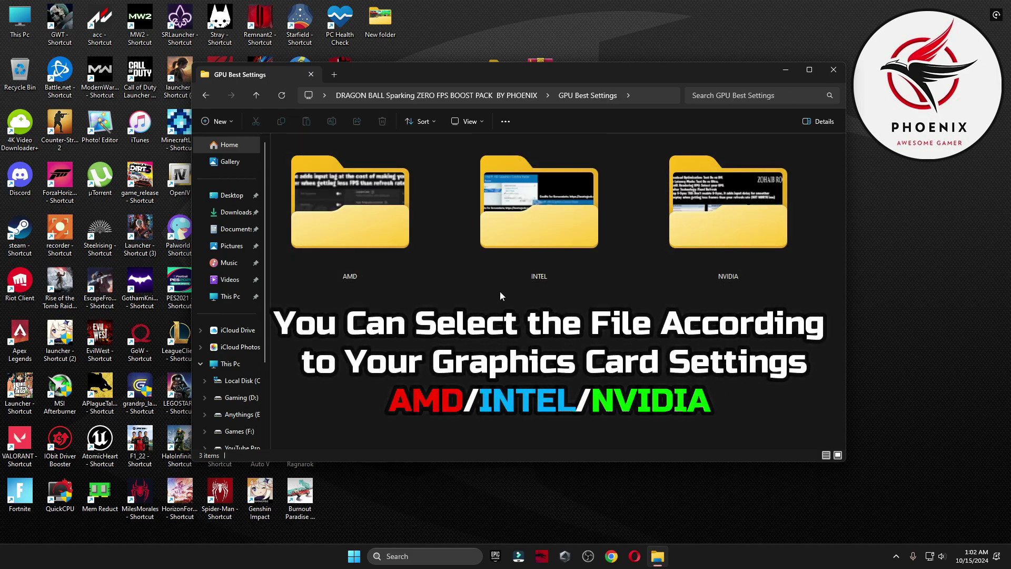
Review the reference images AMD ADVANCE SETTING 1 and 2 in the AMD folder, and close the image viewer
{"action": "double_click", "coordinate": [322, 213]}
{"action": "double_click", "coordinate": [324, 185]}
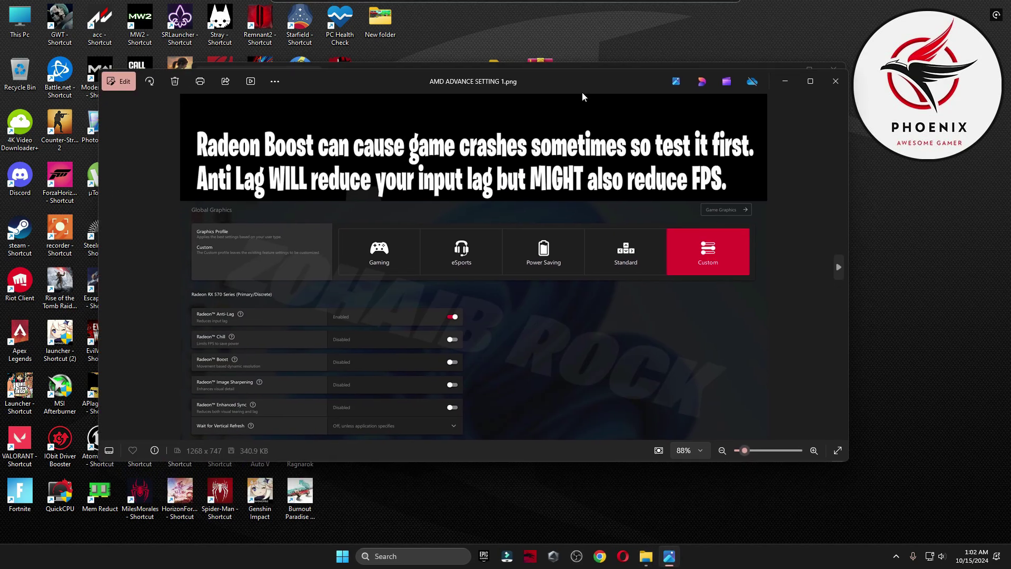
{"action": "key", "text": "Right"}
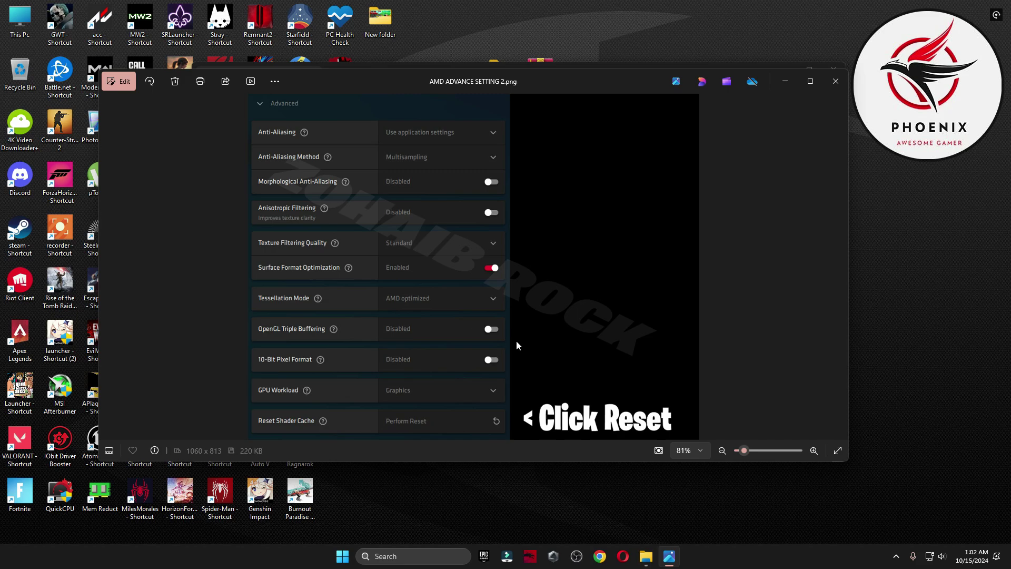
{"action": "key", "text": "Right"}
{"action": "key", "text": "alt+F4"}
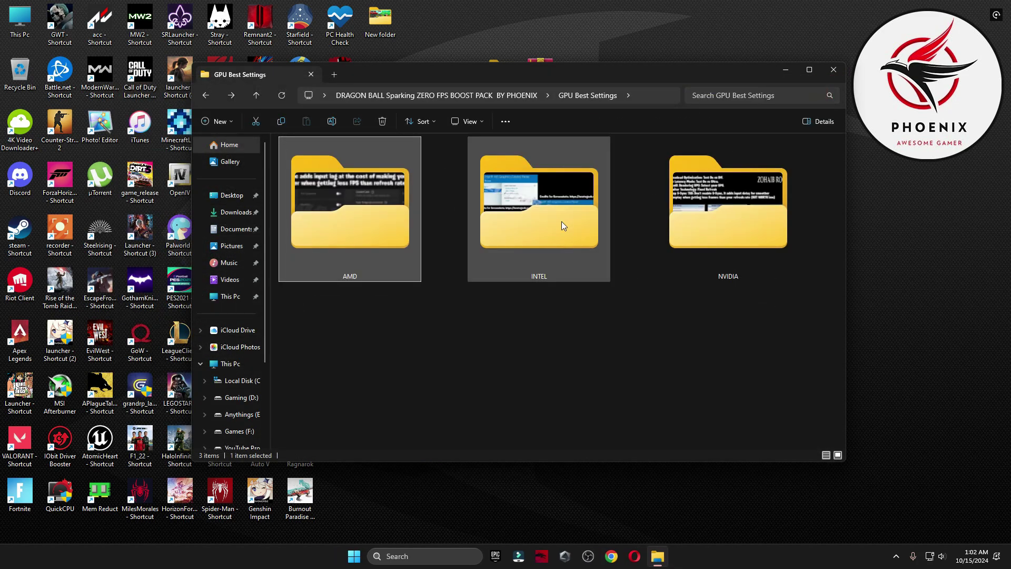
Review the Intel HD Graphics Control Panel image in the INTEL folder and the NVIDIA Settings (Manage 3D Settings) image in the NVIDIA folder
{"action": "double_click", "coordinate": [562, 220]}
{"action": "double_click", "coordinate": [375, 179]}
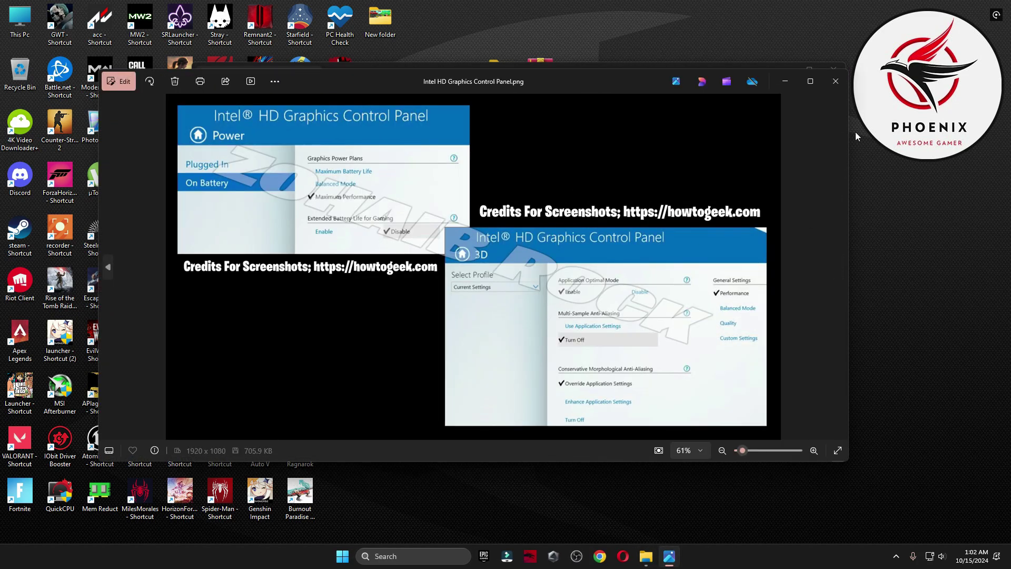
{"action": "left_click", "coordinate": [835, 81]}
{"action": "key", "text": "alt+Left"}
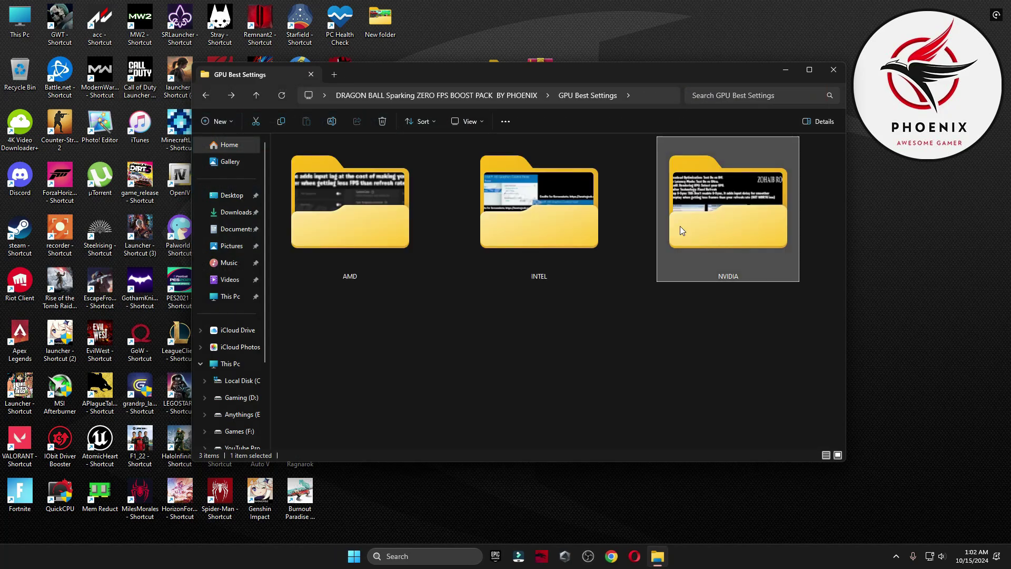
{"action": "double_click", "coordinate": [680, 226]}
{"action": "double_click", "coordinate": [307, 173]}
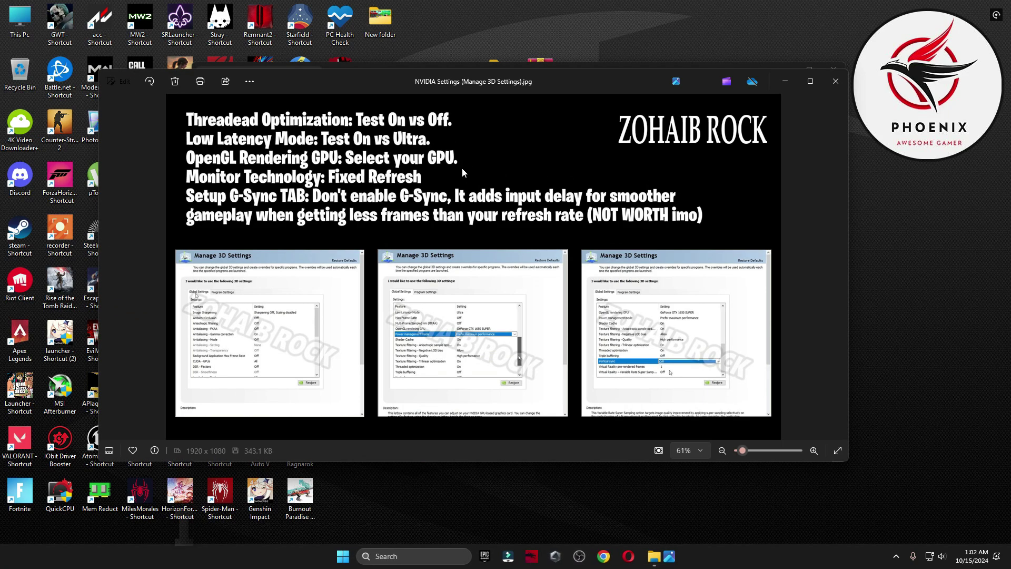
Launch NVIDIA Control Panel from the desktop, close the reference image and its folder, and reposition the control panel window
{"action": "right_click", "coordinate": [910, 279]}
{"action": "left_click", "coordinate": [931, 424]}
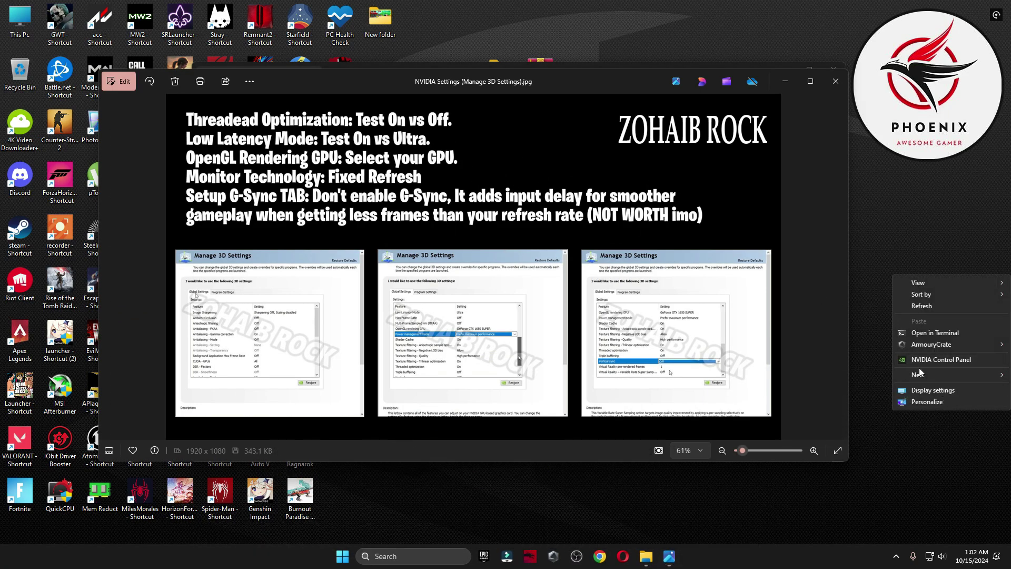
{"action": "left_click", "coordinate": [933, 362]}
{"action": "left_click", "coordinate": [835, 83]}
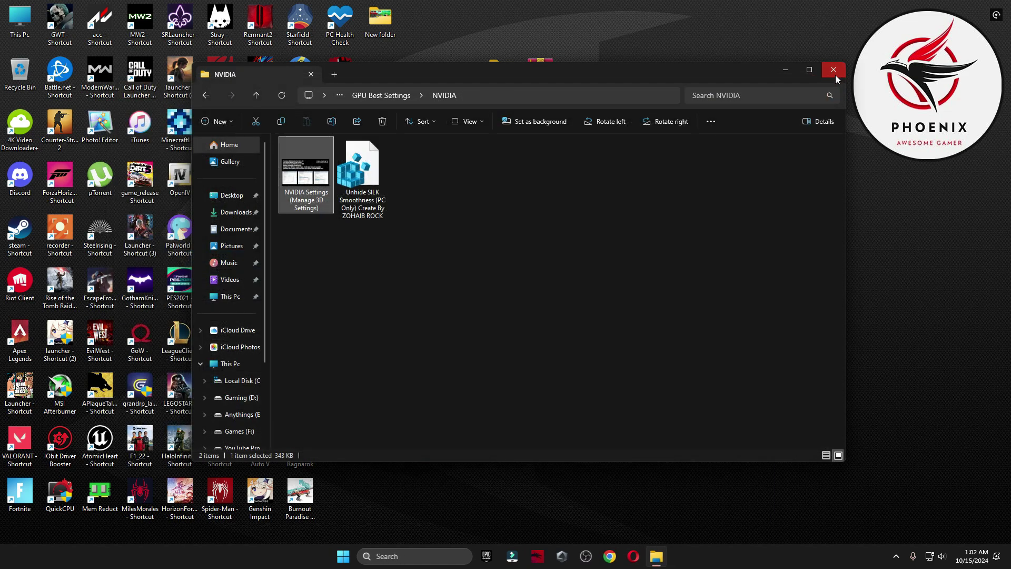
{"action": "left_click", "coordinate": [835, 74]}
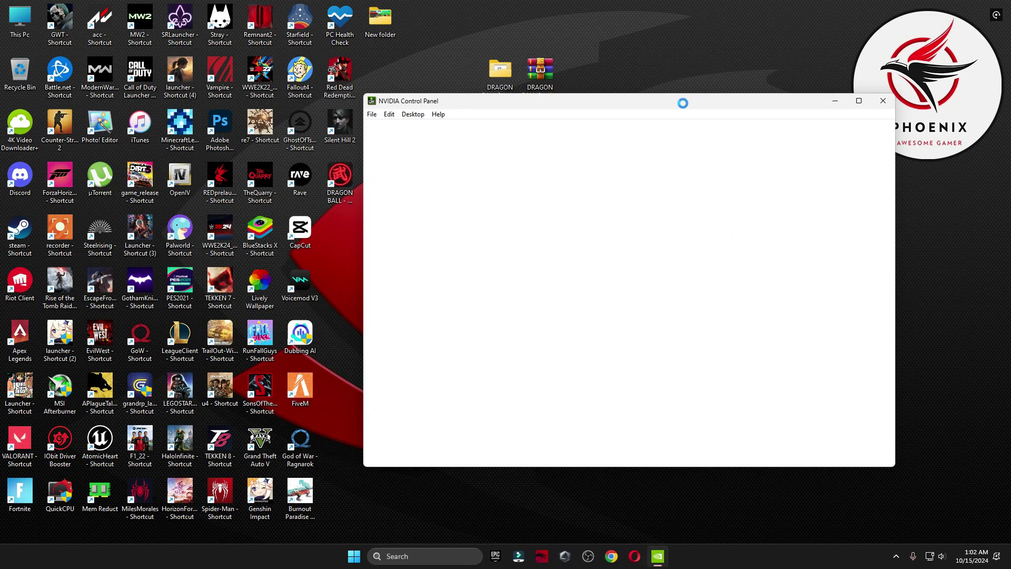
{"action": "left_click_drag", "start_coordinate": [678, 106], "coordinate": [629, 94]}
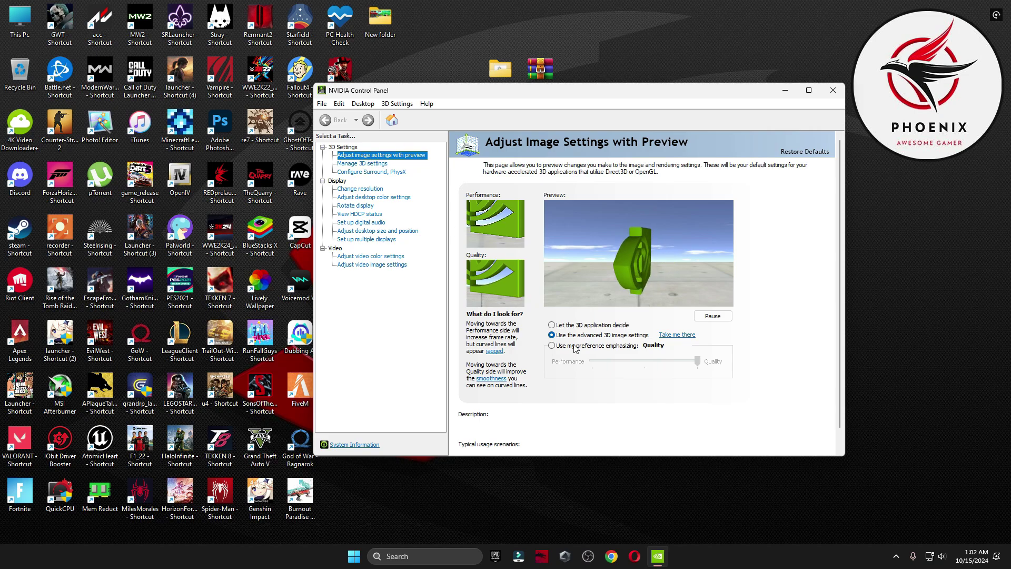
Review the global Manage 3D Settings list, and set the PhysX processor to NVIDIA GeForce RTX 3070
{"action": "left_click", "coordinate": [385, 165]}
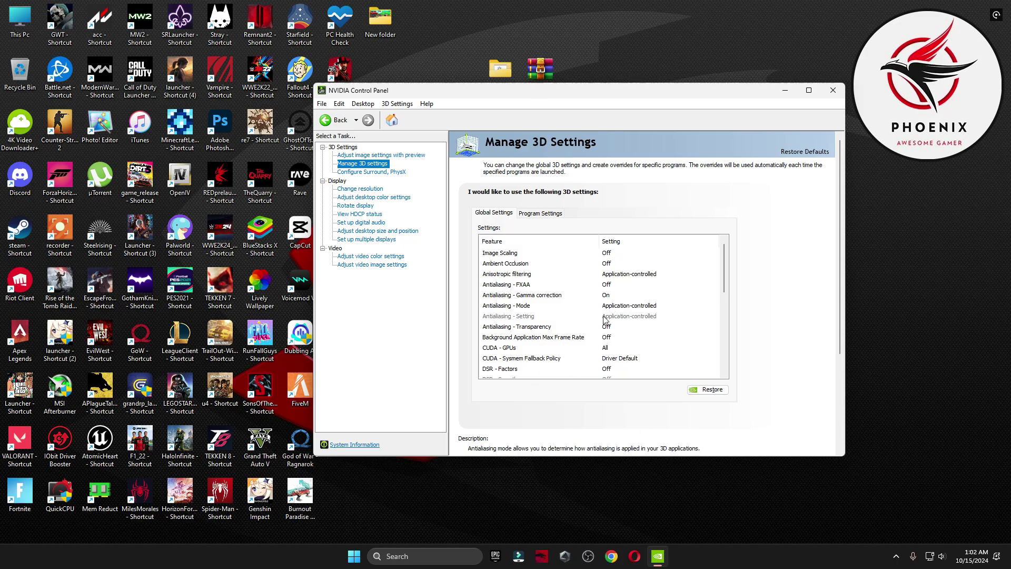
{"action": "scroll", "coordinate": [604, 320], "scroll_direction": "down", "scroll_amount": 5}
{"action": "scroll", "coordinate": [661, 361], "scroll_direction": "down", "scroll_amount": 2}
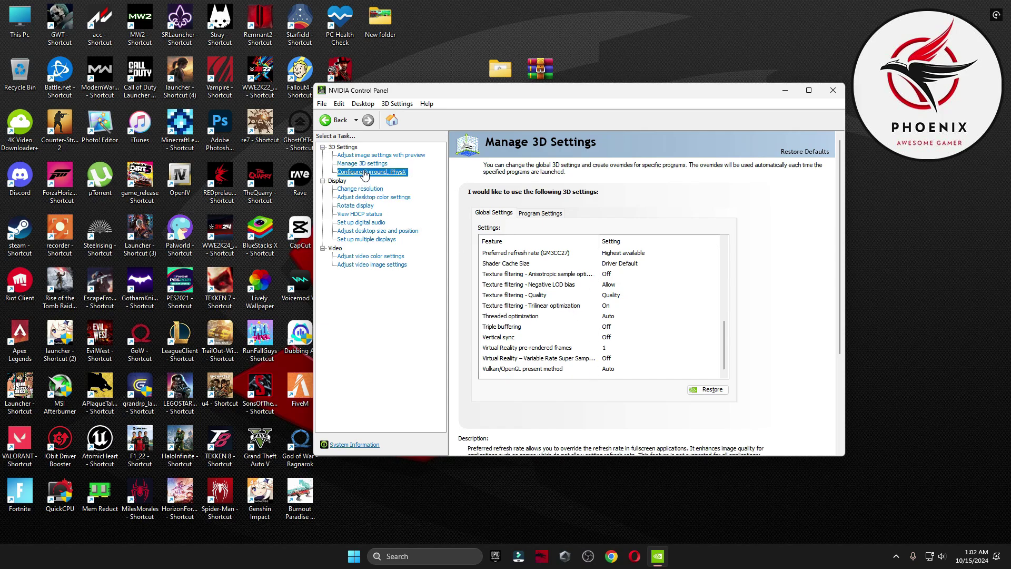
{"action": "left_click", "coordinate": [671, 231]}
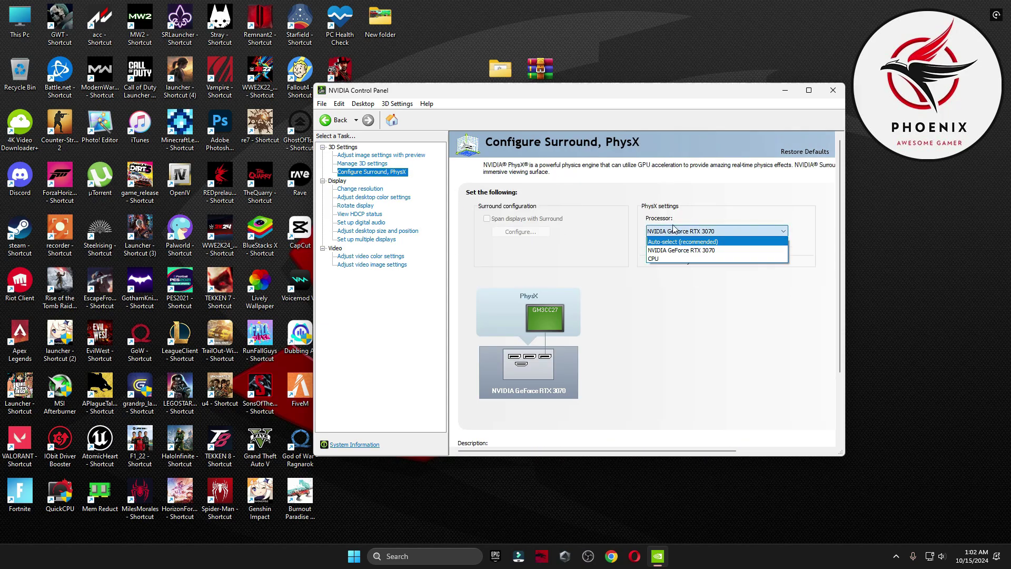
{"action": "left_click", "coordinate": [673, 251]}
Examine the display resolution, refresh rate, output color, and desktop color settings in NVIDIA Control Panel
{"action": "left_click", "coordinate": [361, 189]}
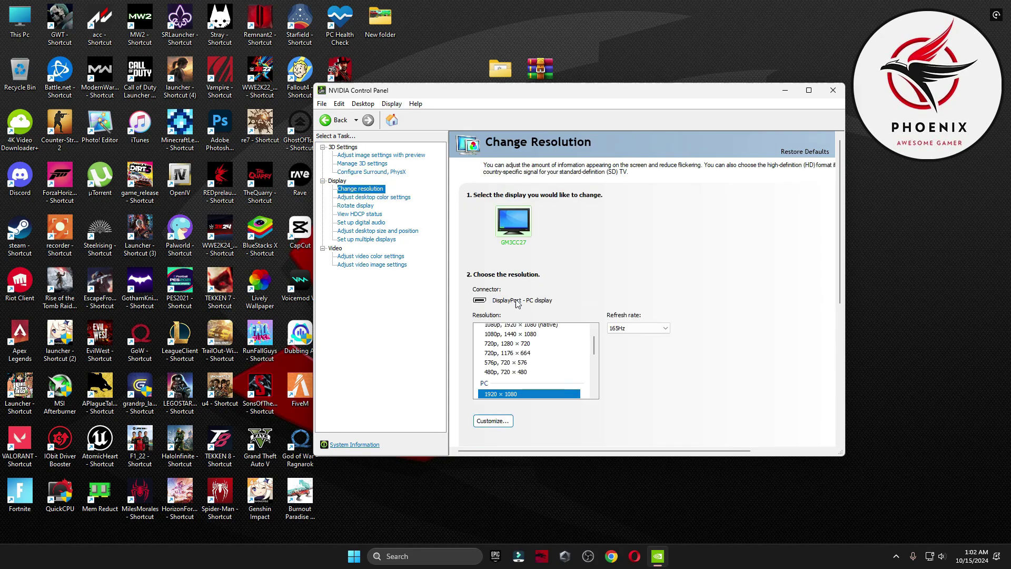
{"action": "scroll", "coordinate": [535, 351], "scroll_direction": "down", "scroll_amount": 2}
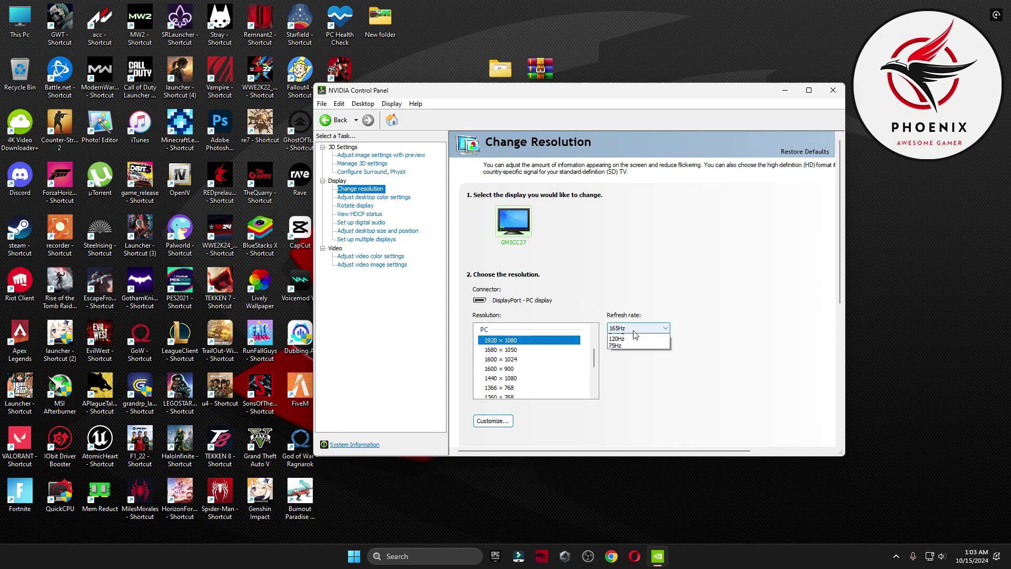
{"action": "left_click", "coordinate": [649, 270]}
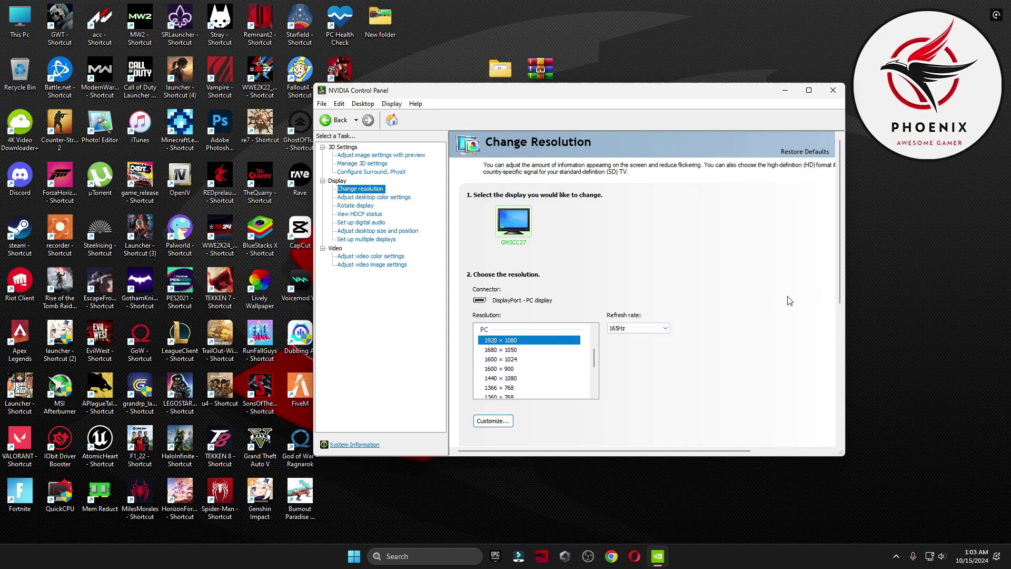
{"action": "scroll", "coordinate": [737, 295], "scroll_direction": "down", "scroll_amount": 3}
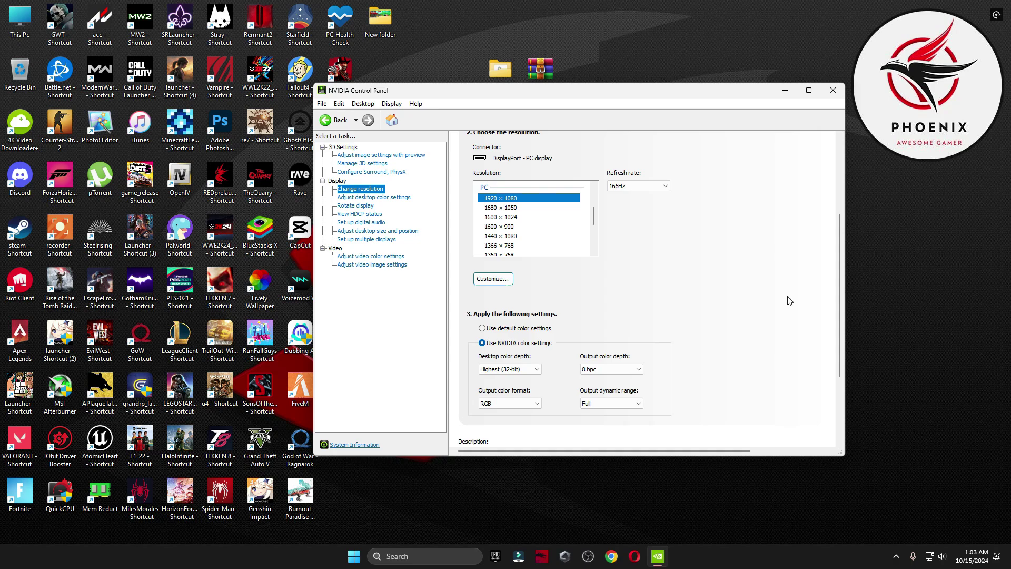
{"action": "left_click", "coordinate": [381, 197]}
{"action": "left_click_drag", "start_coordinate": [838, 268], "coordinate": [838, 324]}
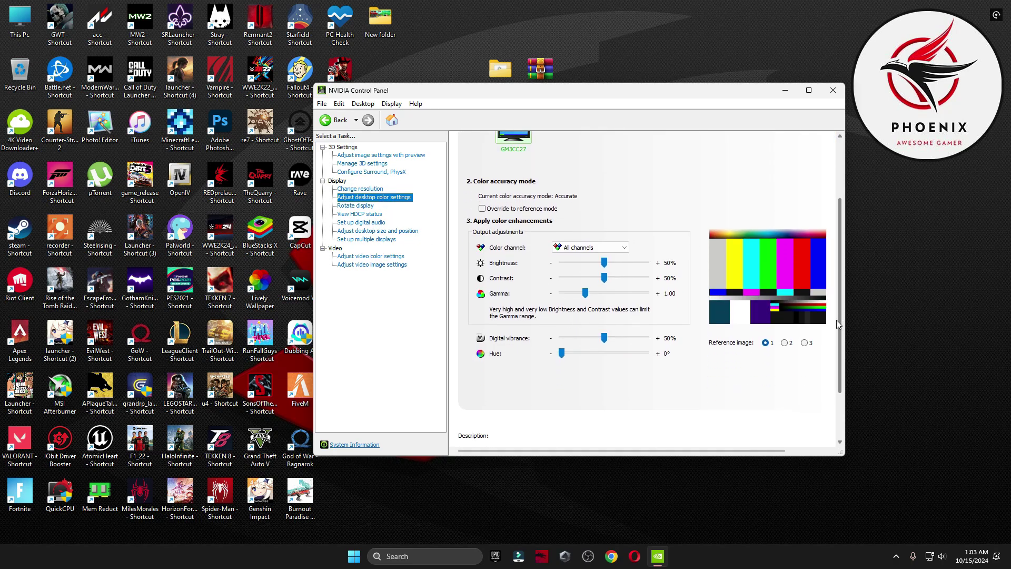
Examine the remaining display and video settings, including digital audio, desktop scaling, and video color, and return to the image settings preview
{"action": "key", "text": "Down"}
{"action": "key", "text": "Down"}
{"action": "key", "text": "Down"}
{"action": "key", "text": "Down"}
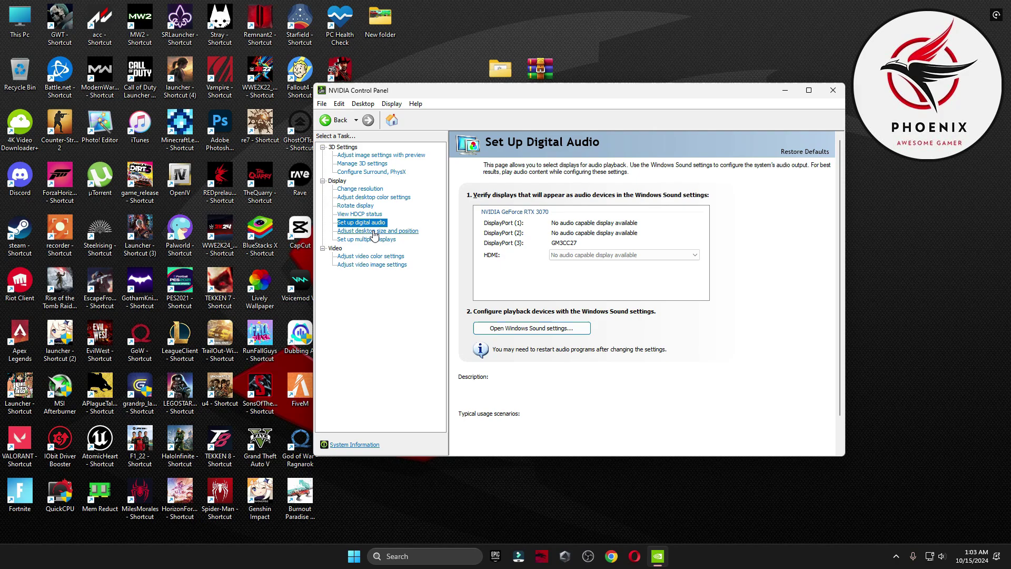
{"action": "scroll", "coordinate": [745, 306], "scroll_direction": "down", "scroll_amount": 3}
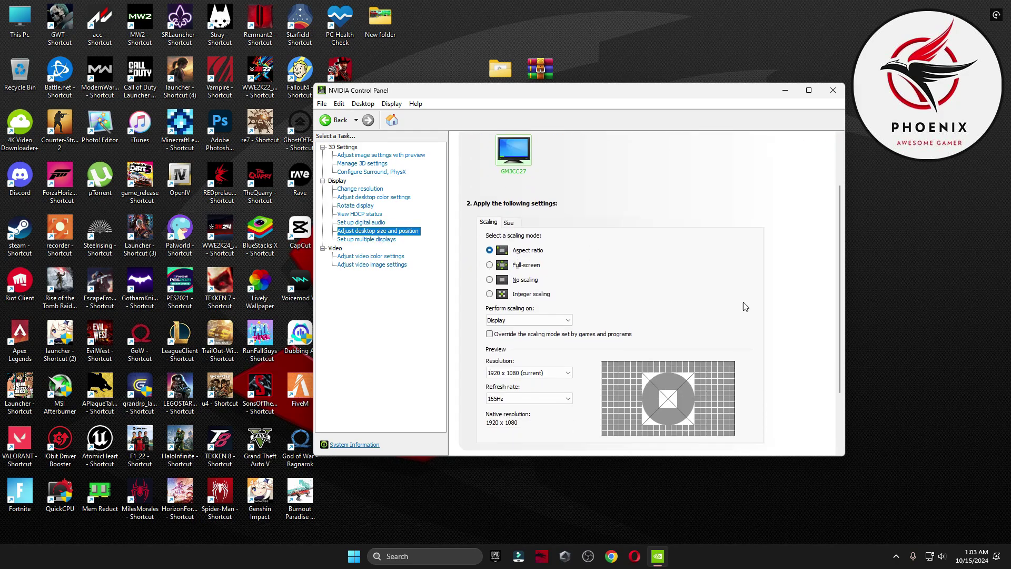
{"action": "left_click", "coordinate": [378, 242]}
{"action": "left_click", "coordinate": [378, 260]}
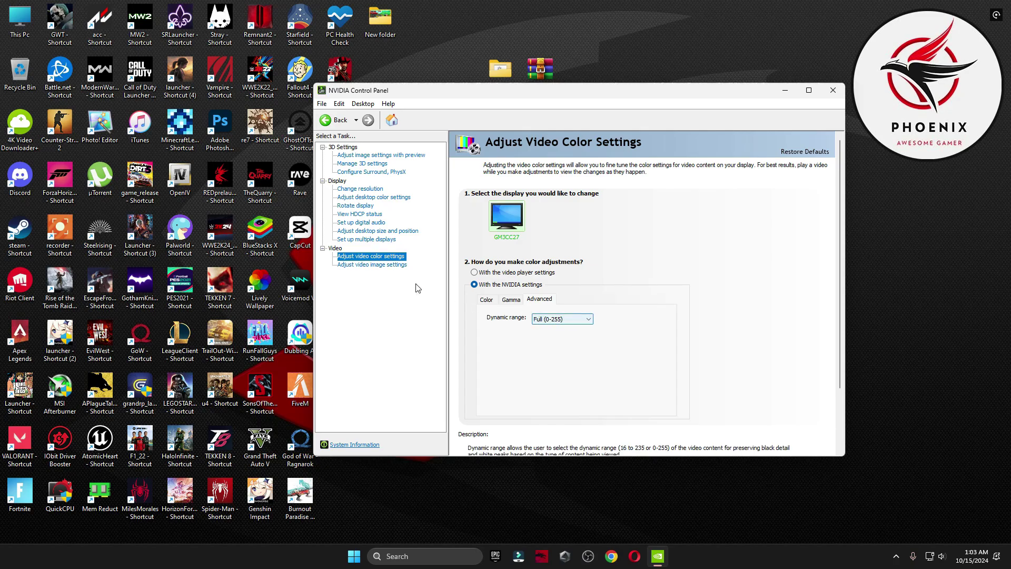
{"action": "left_click", "coordinate": [372, 265]}
{"action": "left_click", "coordinate": [381, 154]}
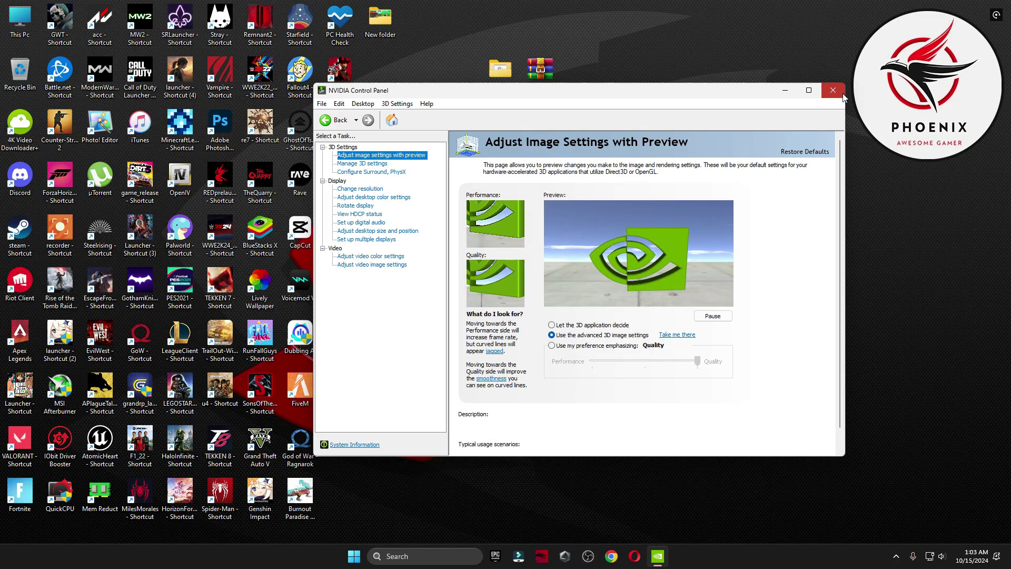
Close NVIDIA Control Panel, check the graphics driver update status in the NVIDIA app, and close the app
{"action": "key", "text": "alt+F4"}
{"action": "left_click", "coordinate": [459, 554]}
{"action": "type", "text": "nv"}
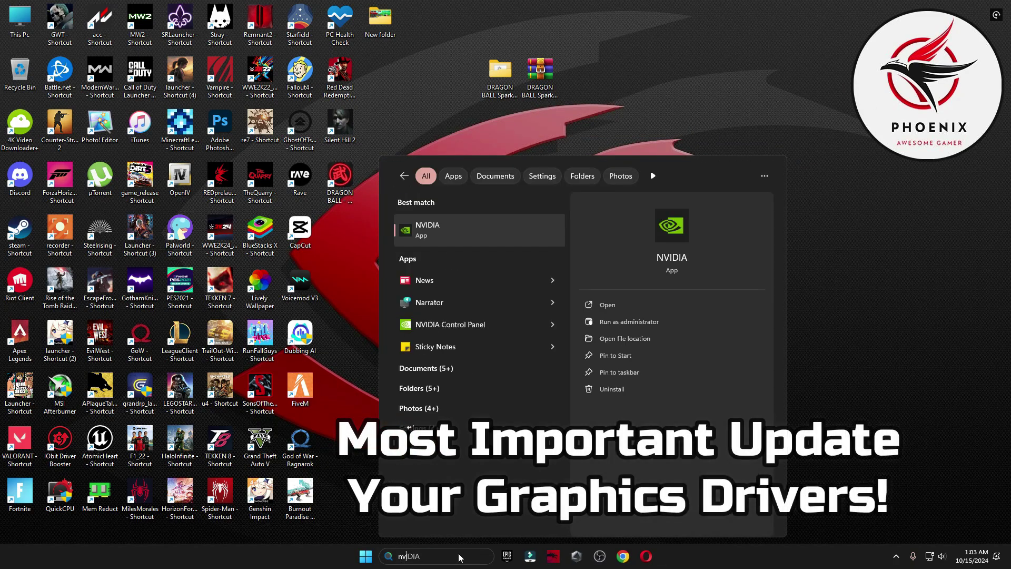
{"action": "left_click", "coordinate": [477, 218]}
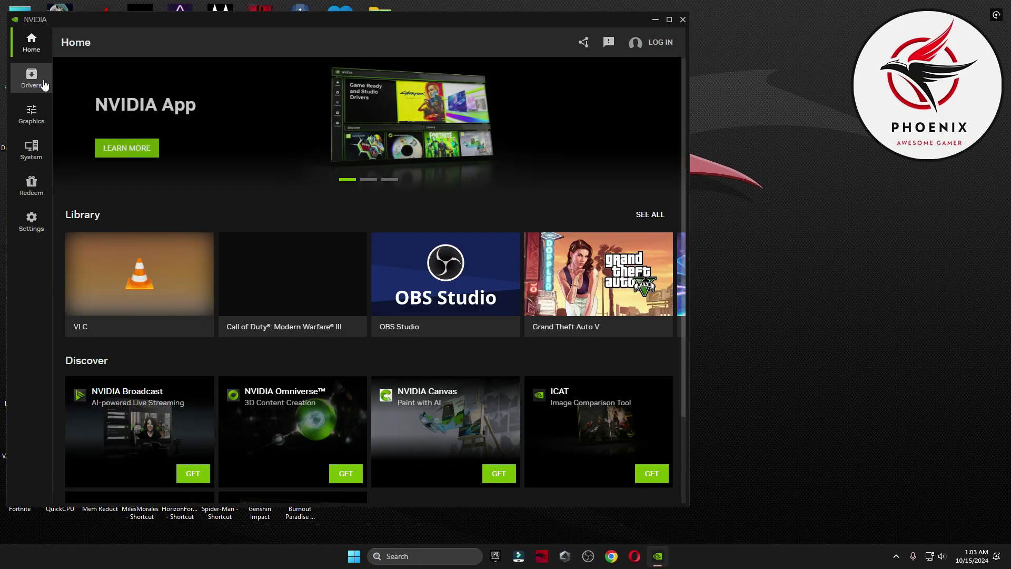
{"action": "left_click", "coordinate": [32, 79]}
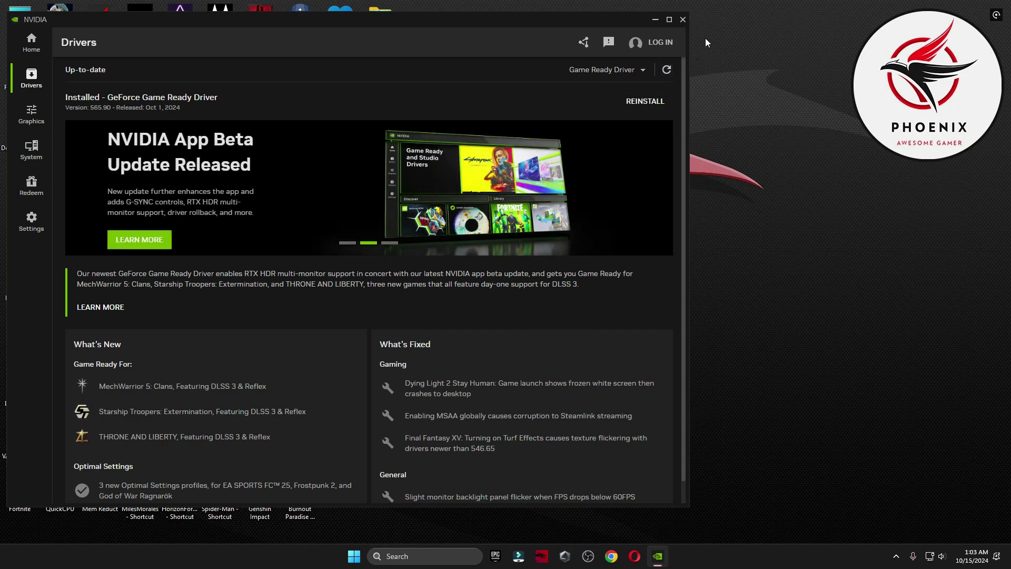
{"action": "left_click", "coordinate": [682, 20]}
Open the 64bit folder under Power Plan and Quick-CPU in the desktop's Dragon Ball FPS boost pack folder
{"action": "left_click", "coordinate": [497, 91]}
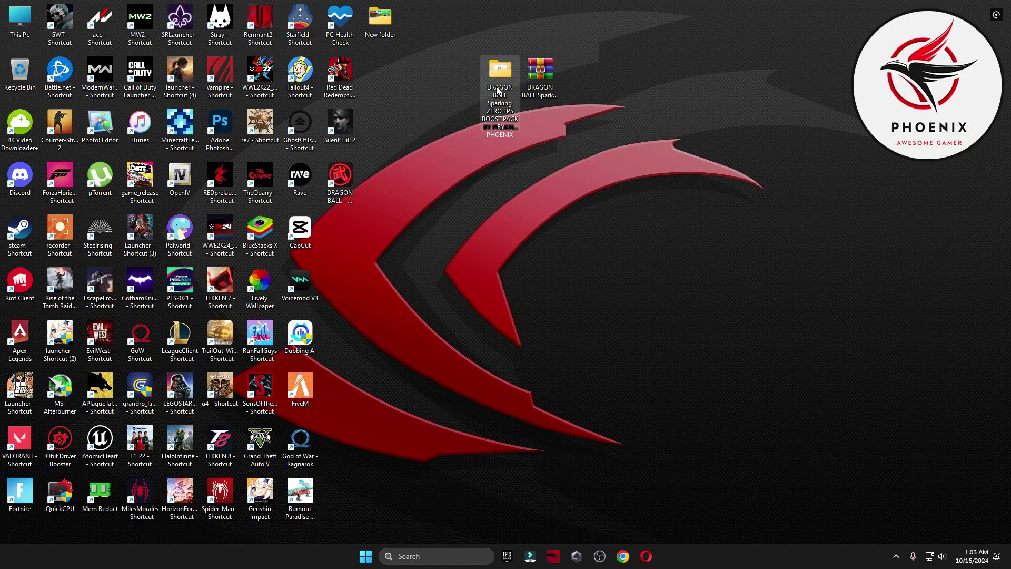
{"action": "double_click", "coordinate": [496, 103]}
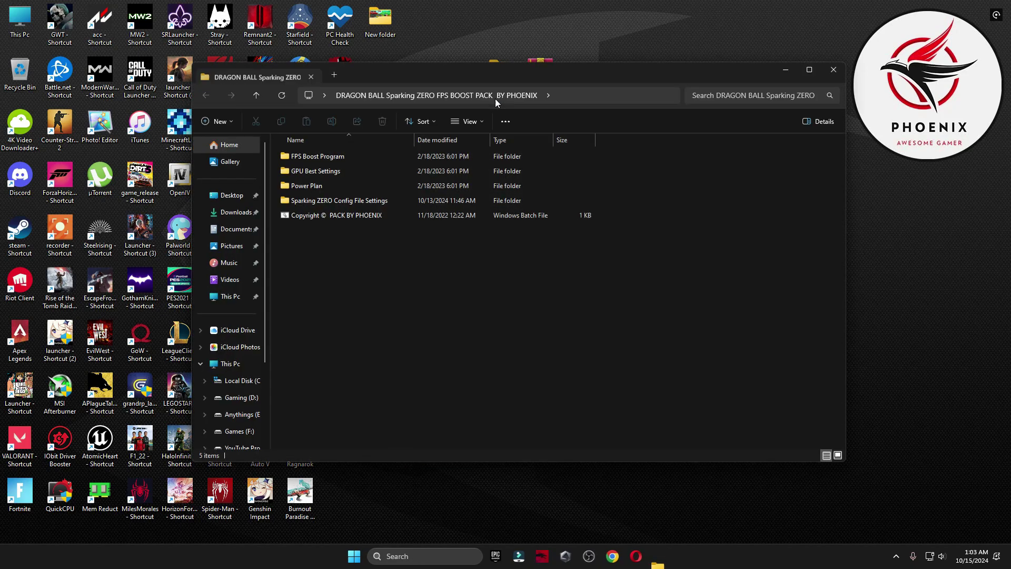
{"action": "double_click", "coordinate": [311, 185]}
{"action": "double_click", "coordinate": [307, 157]}
{"action": "double_click", "coordinate": [307, 169]}
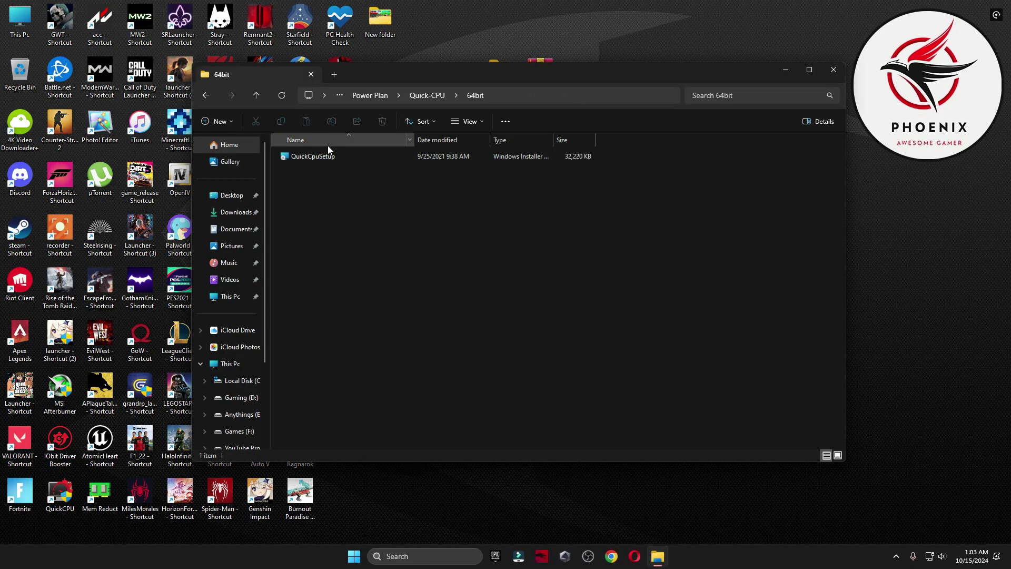
Launch the already installed QuickCPU from the desktop with administrator rights, minimize the folder window, and reposition the Quick CPU window
{"action": "double_click", "coordinate": [55, 499]}
{"action": "left_click", "coordinate": [469, 364]}
{"action": "left_click", "coordinate": [785, 69]}
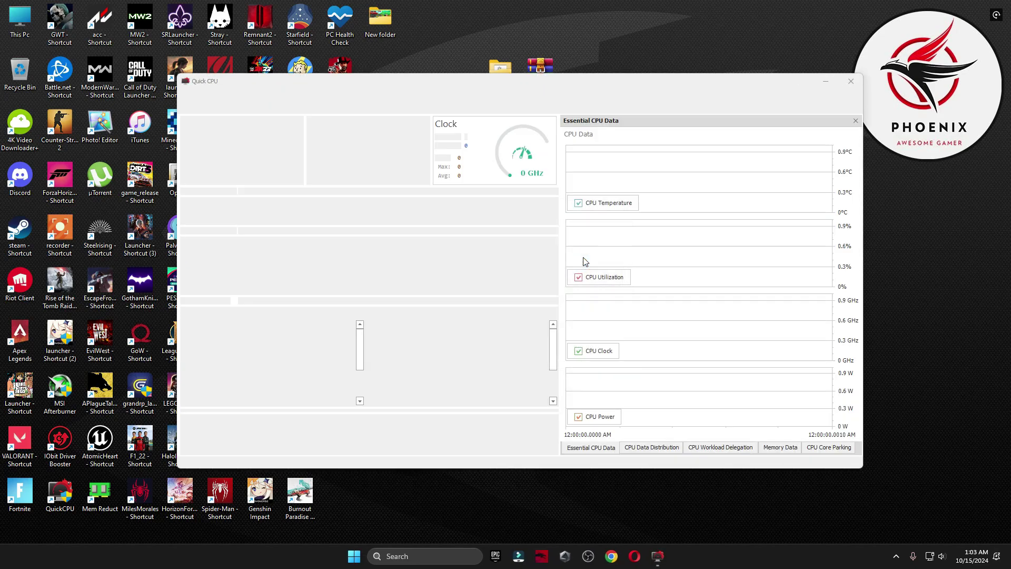
{"action": "left_click_drag", "start_coordinate": [677, 77], "coordinate": [646, 52]}
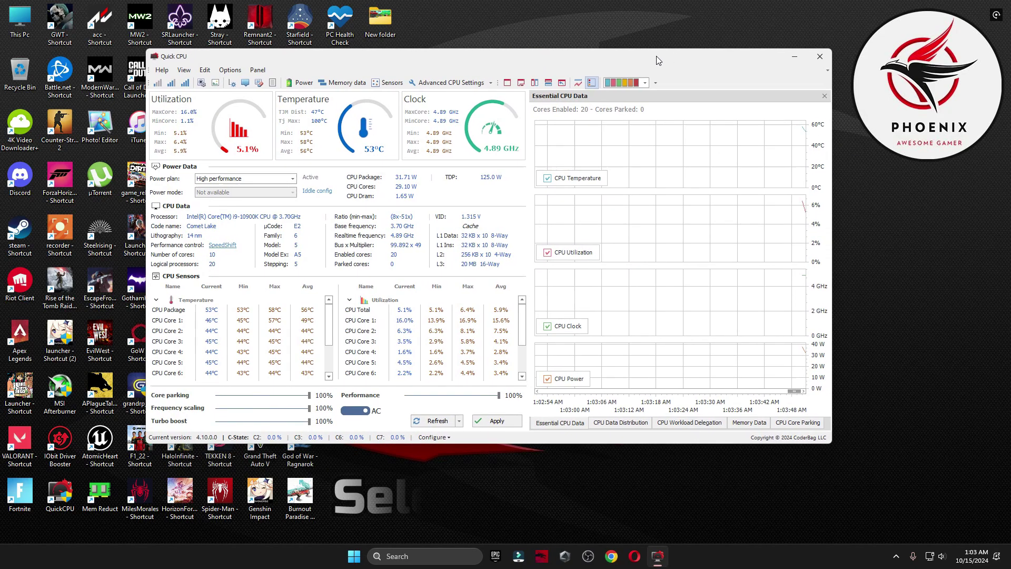
Choose High performance as the power plan in Quick CPU
{"action": "left_click", "coordinate": [289, 179]}
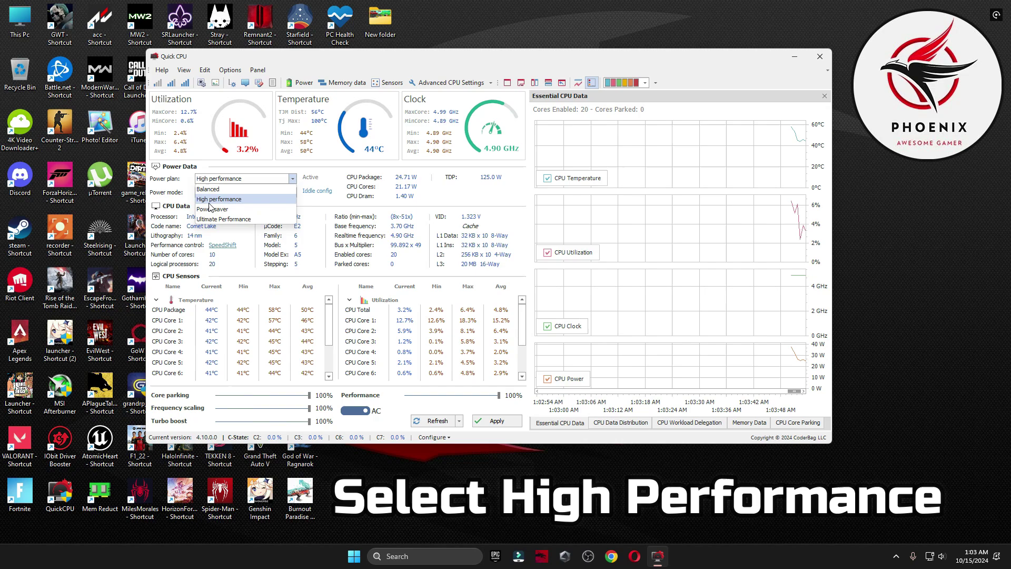
{"action": "left_click", "coordinate": [227, 199]}
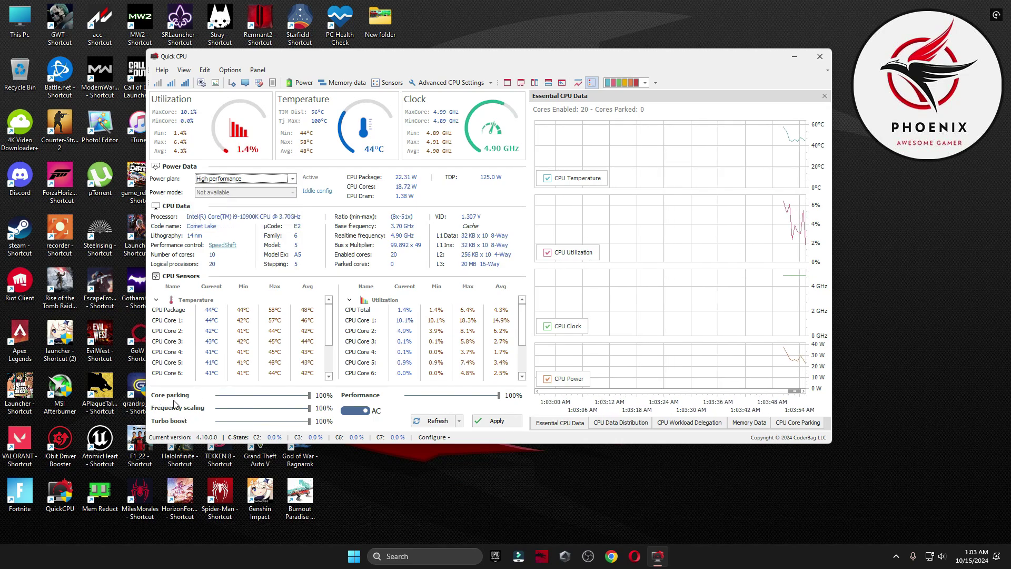
Apply the Quick CPU settings with core parking, frequency scaling, turbo boost and performance at 100%
{"action": "left_click_drag", "start_coordinate": [309, 395], "coordinate": [219, 421]}
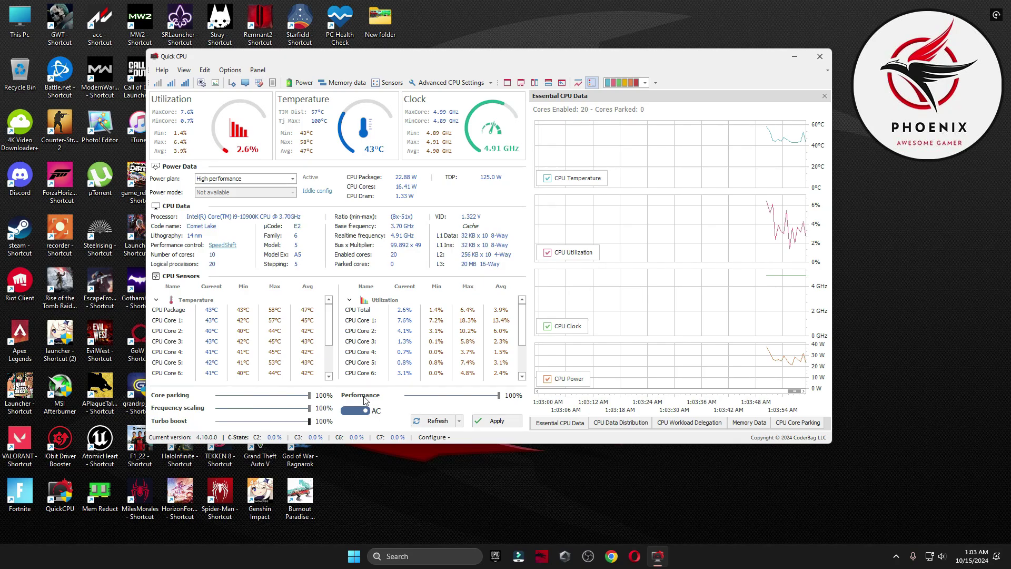
{"action": "left_click", "coordinate": [495, 421]}
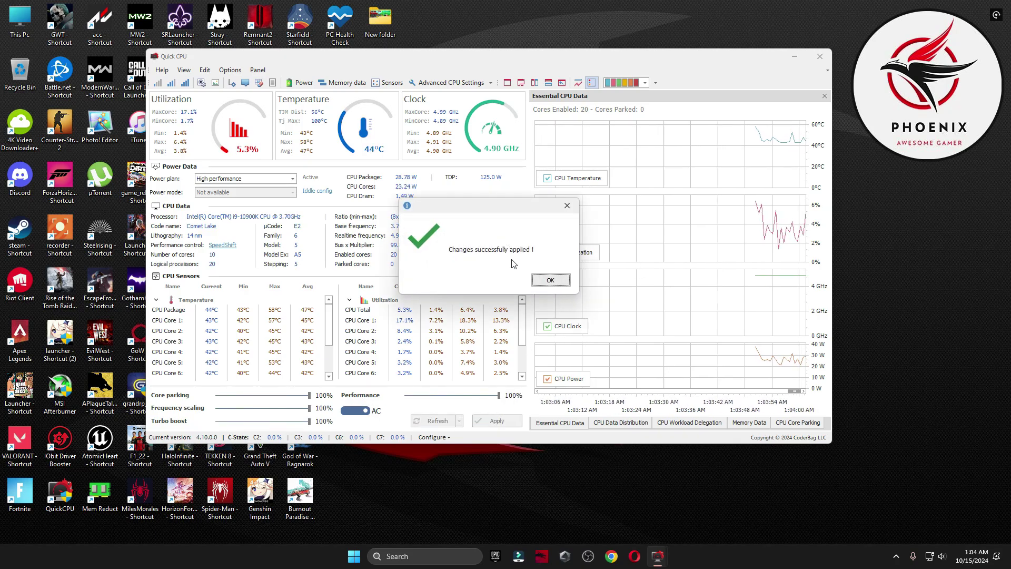
{"action": "left_click", "coordinate": [548, 285]}
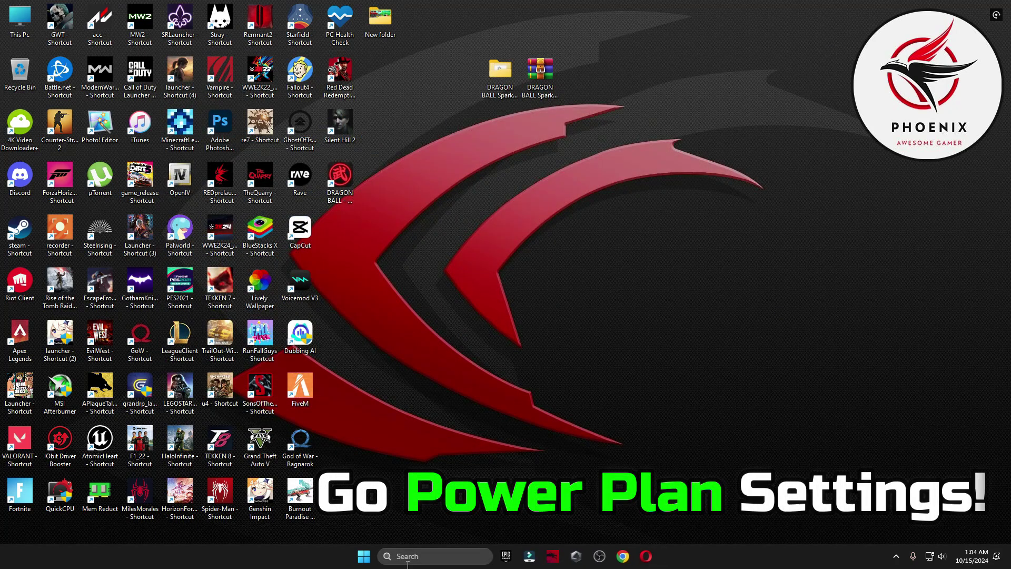
Search Windows for the power plan settings, check the selected plan and the additional plans in Power Options, and close the window
{"action": "left_click", "coordinate": [408, 556]}
{"action": "type", "text": "power"}
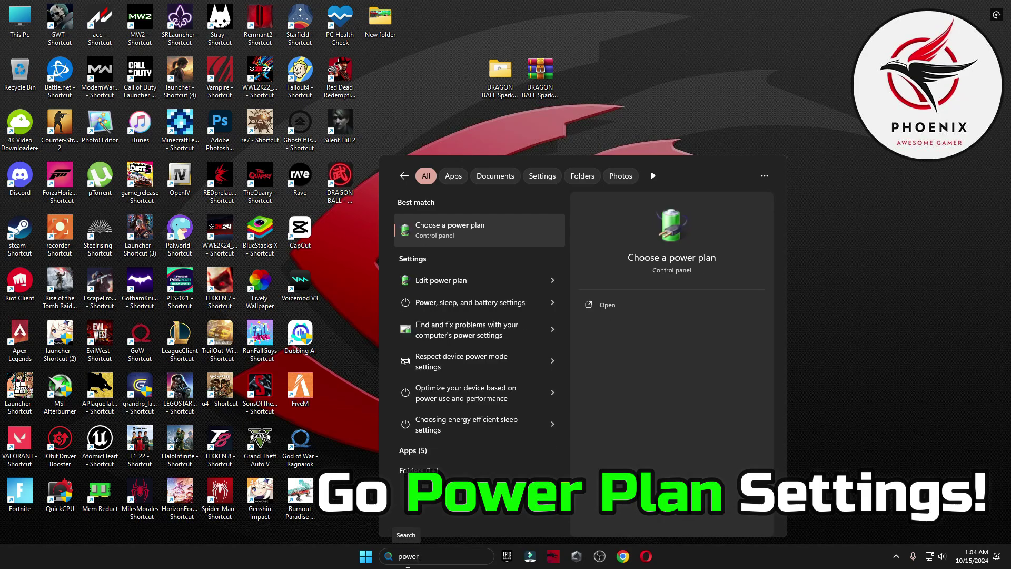
{"action": "left_click", "coordinate": [444, 229]}
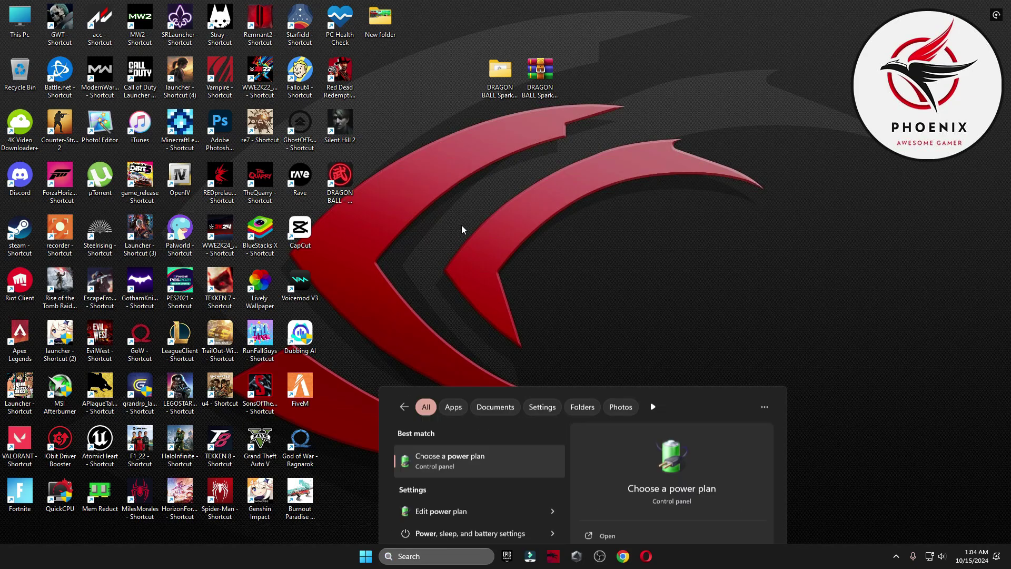
{"action": "left_click_drag", "start_coordinate": [650, 109], "coordinate": [564, 112]}
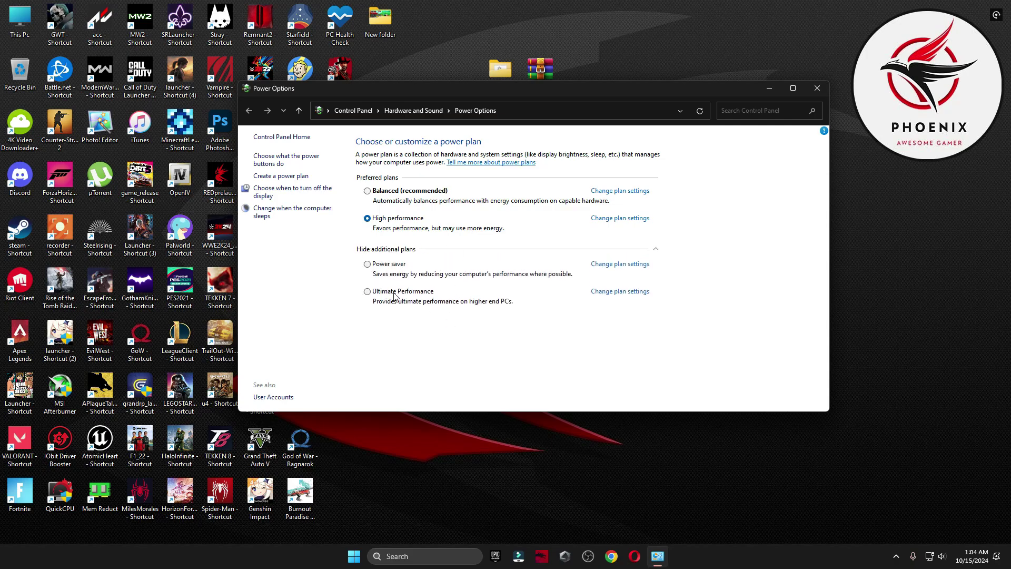
{"action": "left_click", "coordinate": [655, 248]}
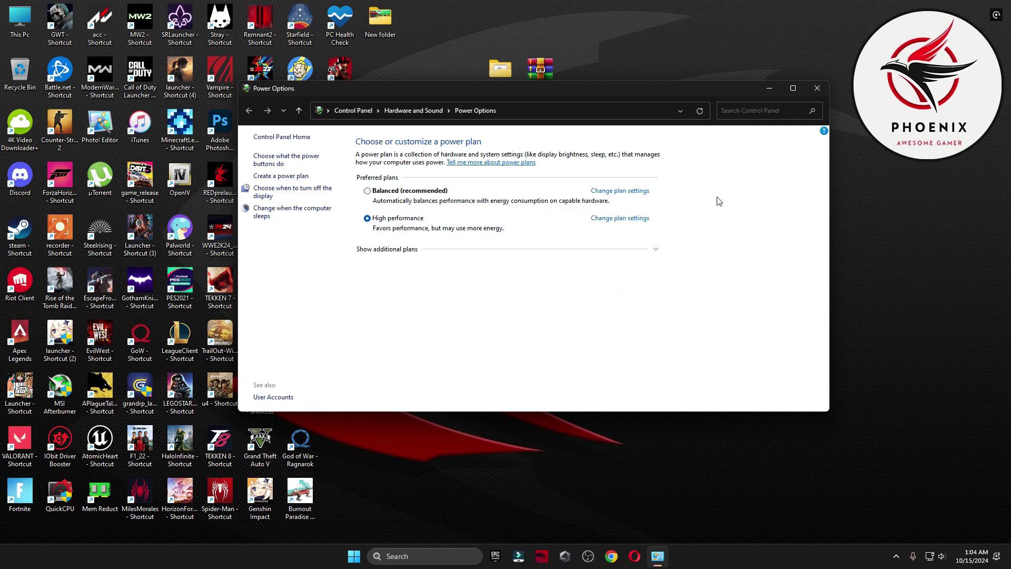
{"action": "left_click", "coordinate": [816, 89]}
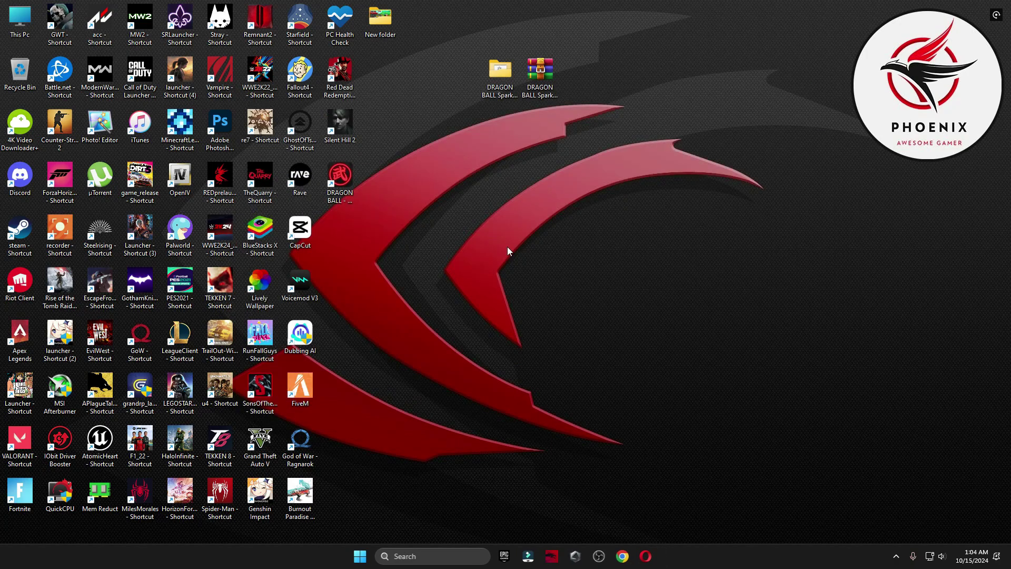
Open Sparking ZERO Config File Settings in the desktop's boost pack folder, look inside its Config folder, and copy that Config folder
{"action": "double_click", "coordinate": [498, 103]}
{"action": "double_click", "coordinate": [363, 201]}
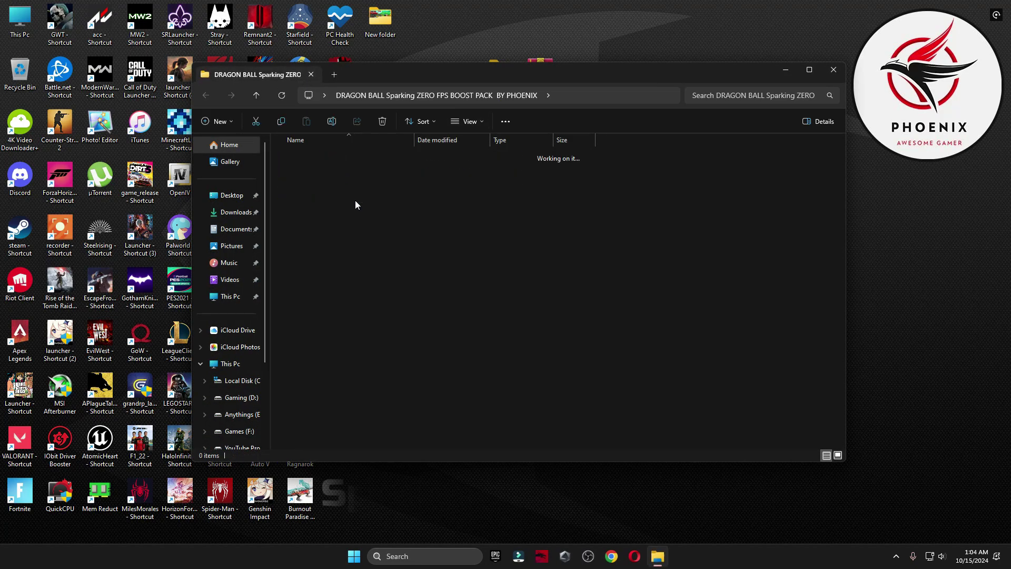
{"action": "double_click", "coordinate": [302, 156]}
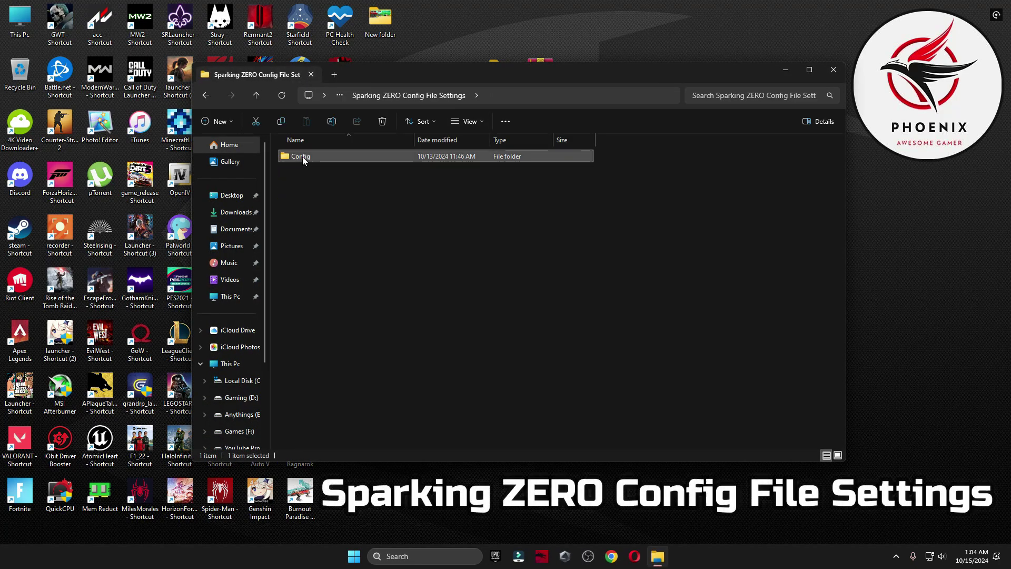
{"action": "double_click", "coordinate": [302, 157]}
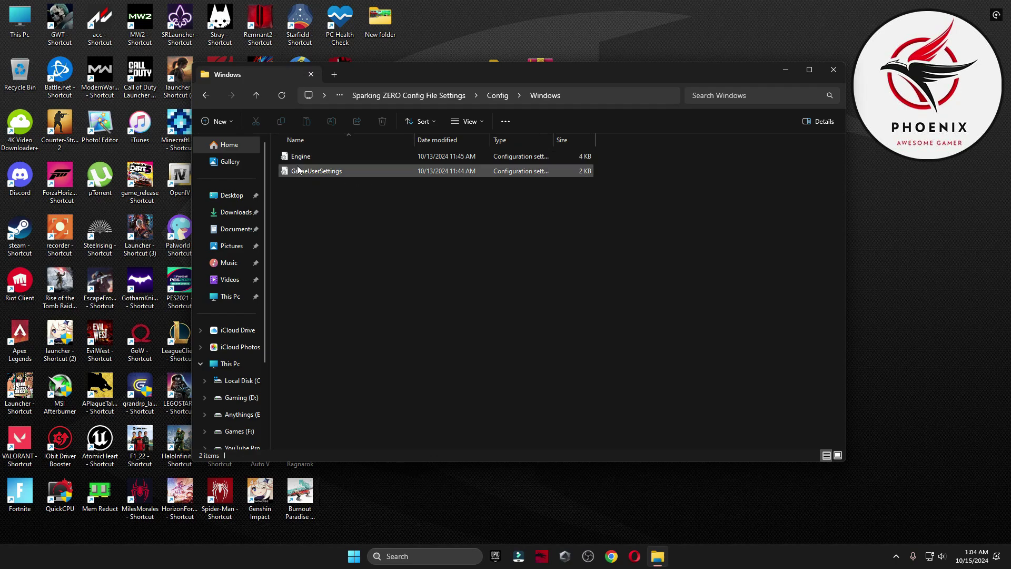
{"action": "key", "text": "alt+Left"}
{"action": "key", "text": "alt+Left"}
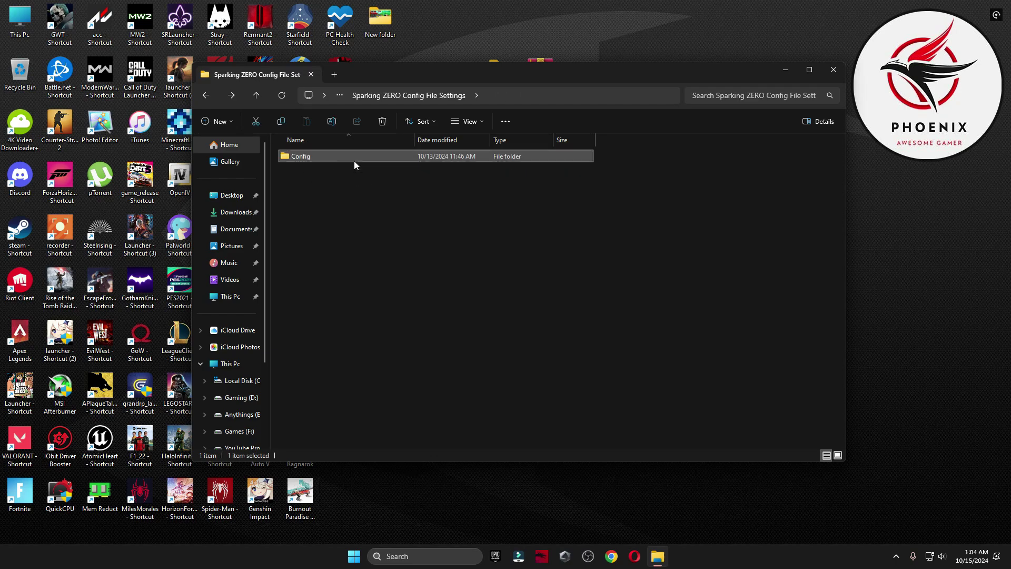
{"action": "right_click", "coordinate": [296, 157]}
{"action": "left_click", "coordinate": [327, 169]}
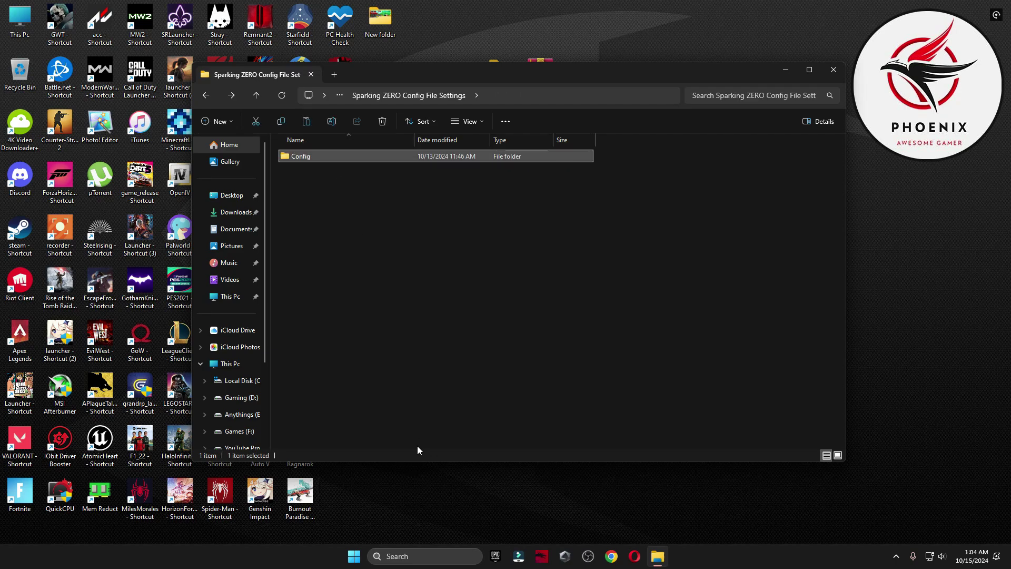
Open the appdata folder through the Windows Run dialog
{"action": "left_click", "coordinate": [424, 552]}
{"action": "type", "text": "run"}
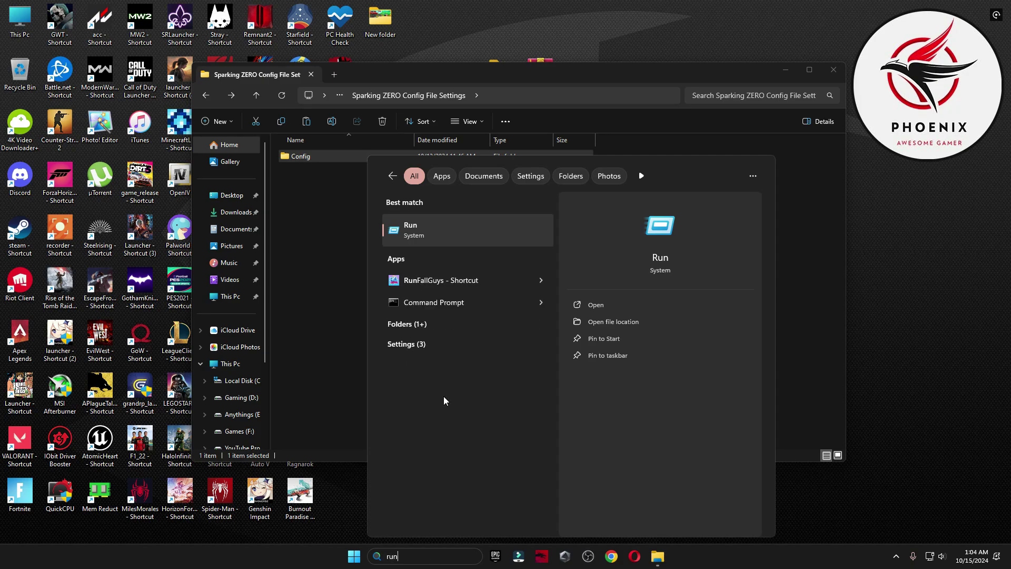
{"action": "left_click", "coordinate": [416, 230]}
{"action": "left_click_drag", "start_coordinate": [144, 424], "coordinate": [576, 232]}
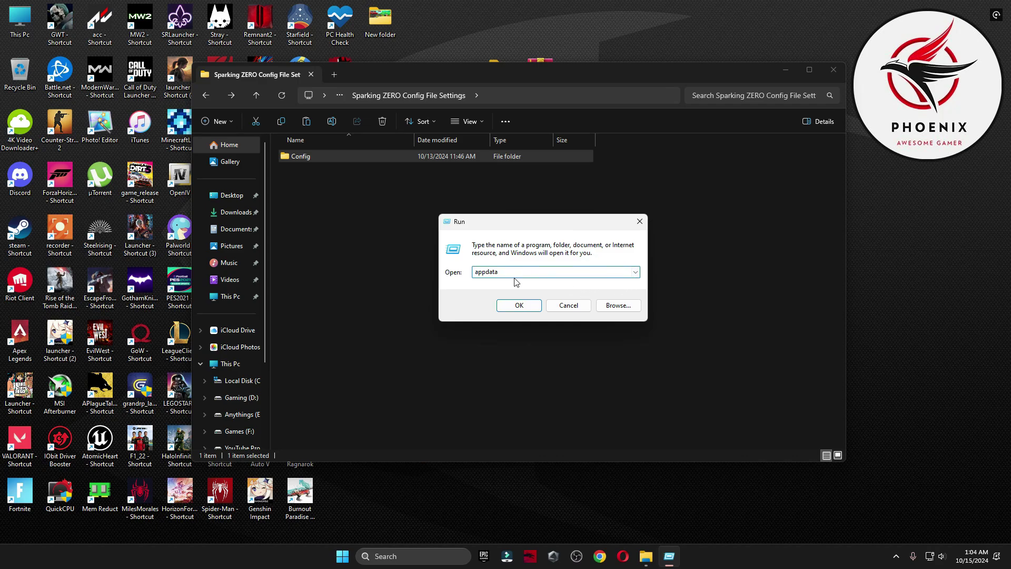
{"action": "left_click", "coordinate": [520, 305]}
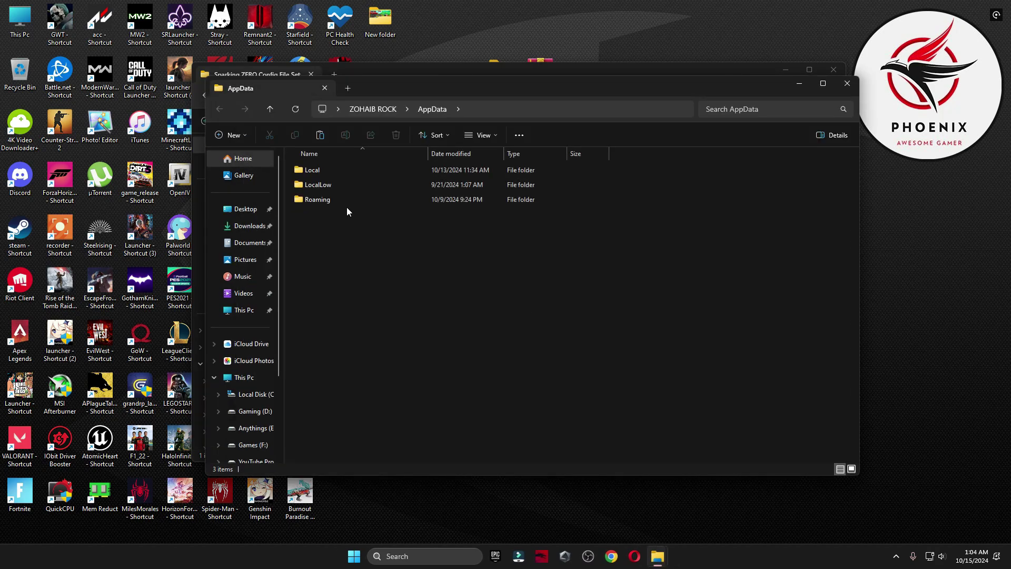
{"action": "double_click", "coordinate": [335, 200]}
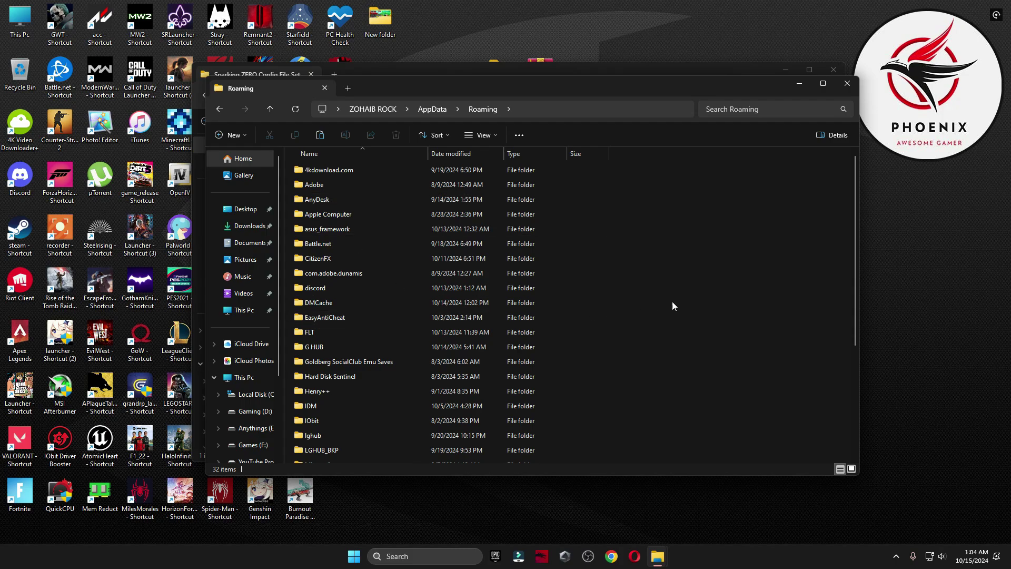
{"action": "scroll", "coordinate": [615, 312], "scroll_direction": "down", "scroll_amount": 2}
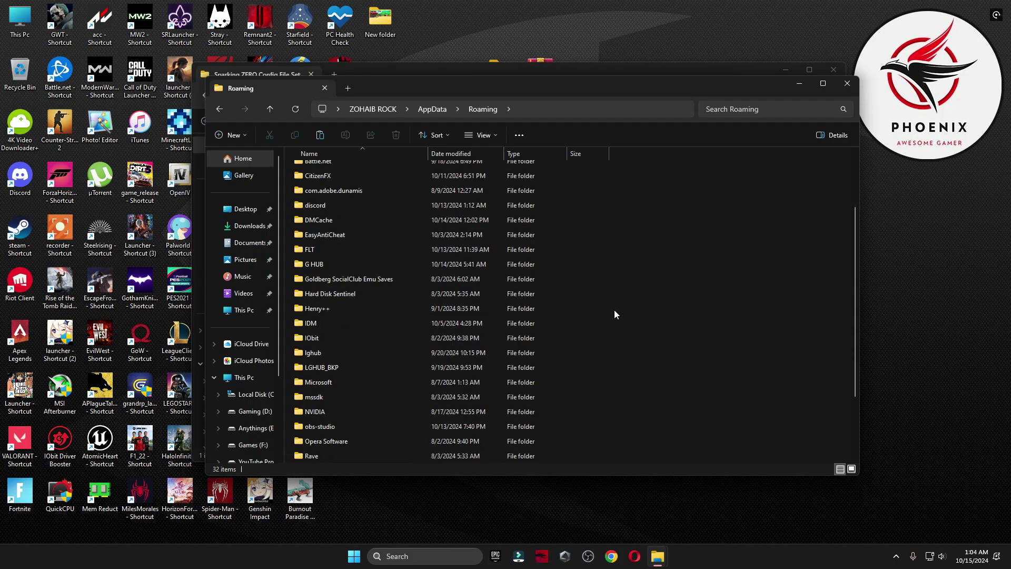
{"action": "scroll", "coordinate": [595, 327], "scroll_direction": "up", "scroll_amount": 2}
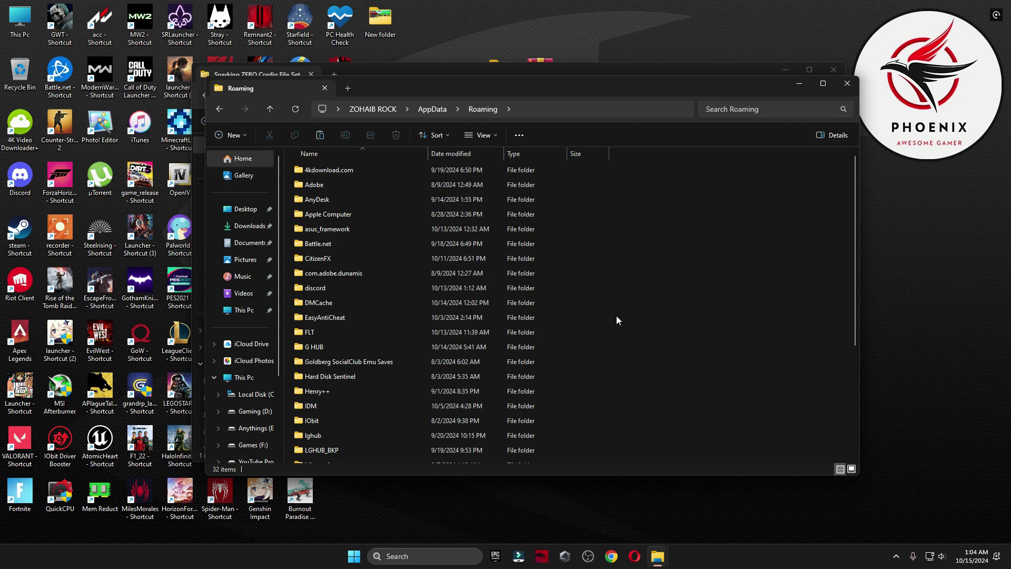
{"action": "scroll", "coordinate": [616, 316], "scroll_direction": "down", "scroll_amount": 4}
{"action": "key", "text": "alt+Up"}
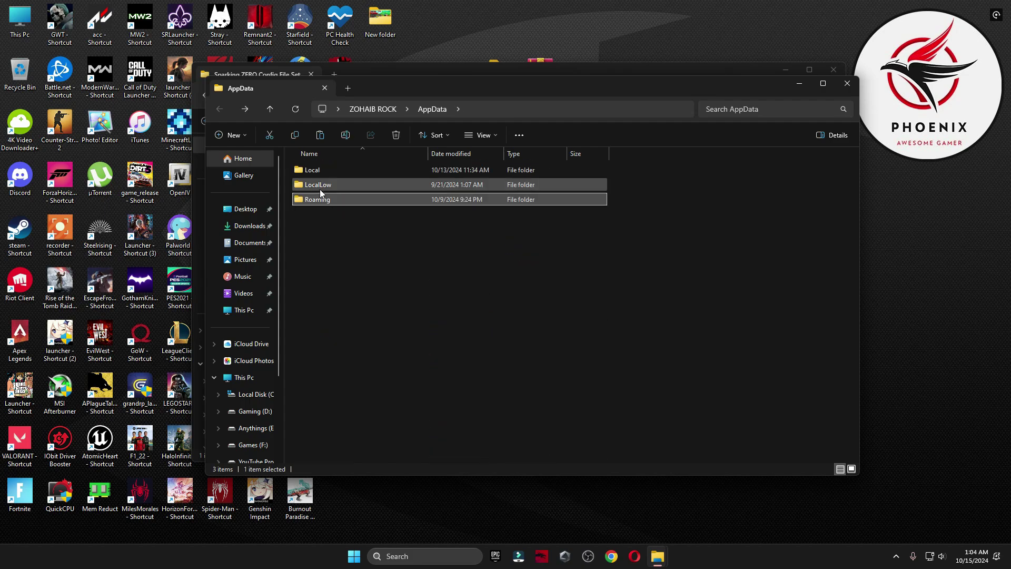
{"action": "double_click", "coordinate": [315, 171]}
{"action": "scroll", "coordinate": [314, 175], "scroll_direction": "down", "scroll_amount": 10}
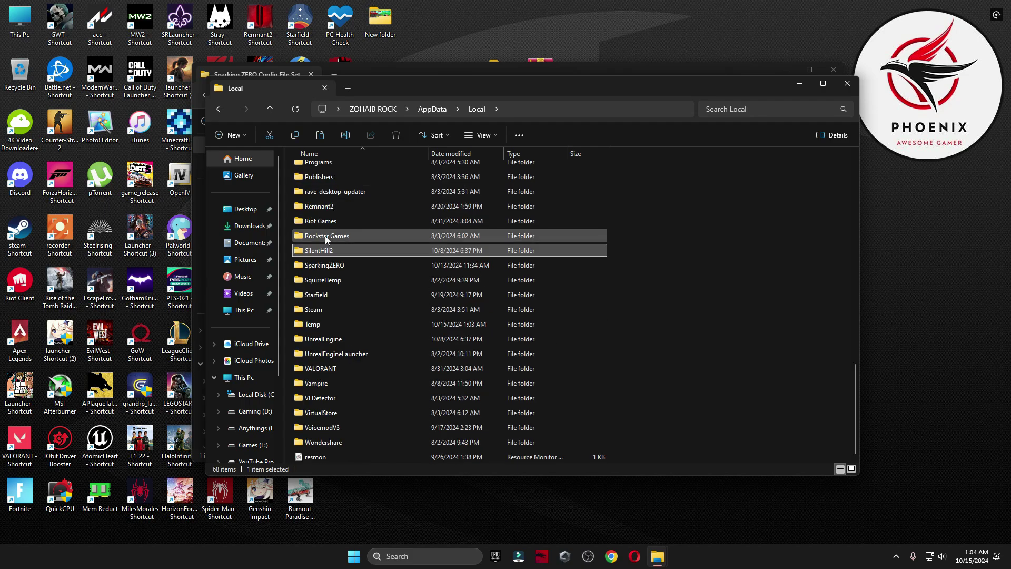
{"action": "left_click", "coordinate": [321, 266]}
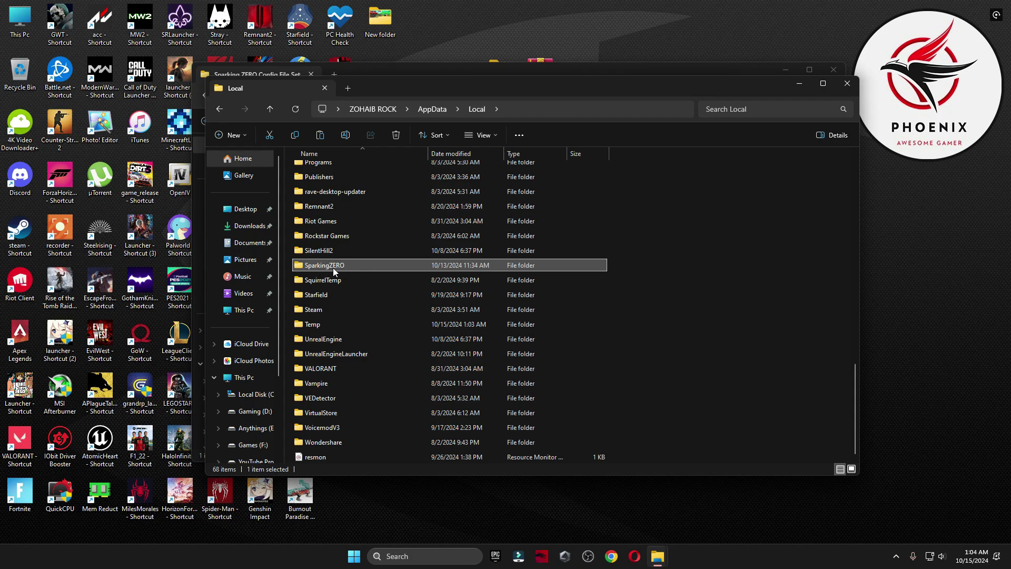
{"action": "left_click", "coordinate": [220, 110]}
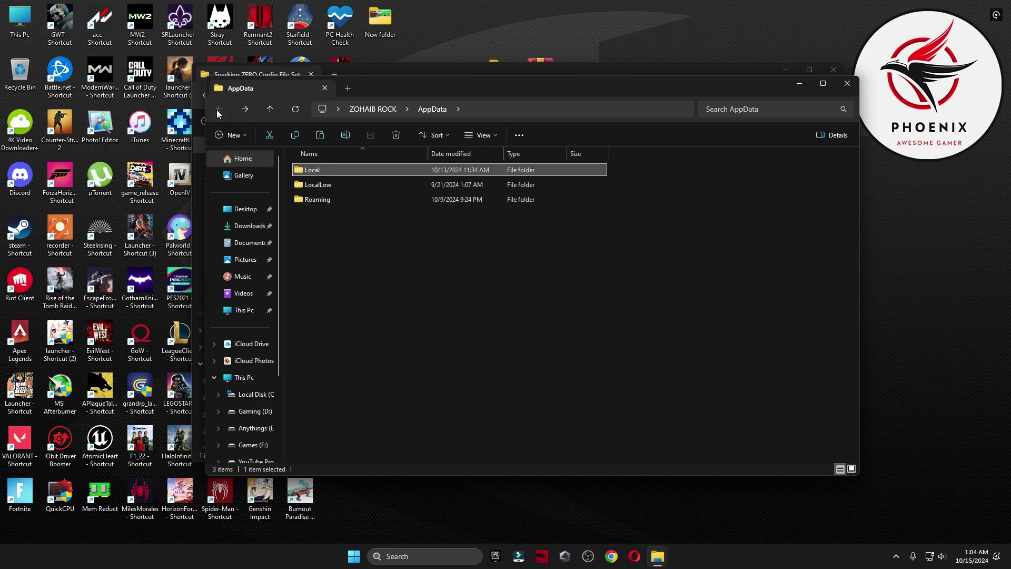
Open the Saved folder of SparkingZERO under AppData's Local folder
{"action": "double_click", "coordinate": [343, 167]}
{"action": "scroll", "coordinate": [335, 237], "scroll_direction": "down", "scroll_amount": 10}
{"action": "left_click", "coordinate": [332, 265]}
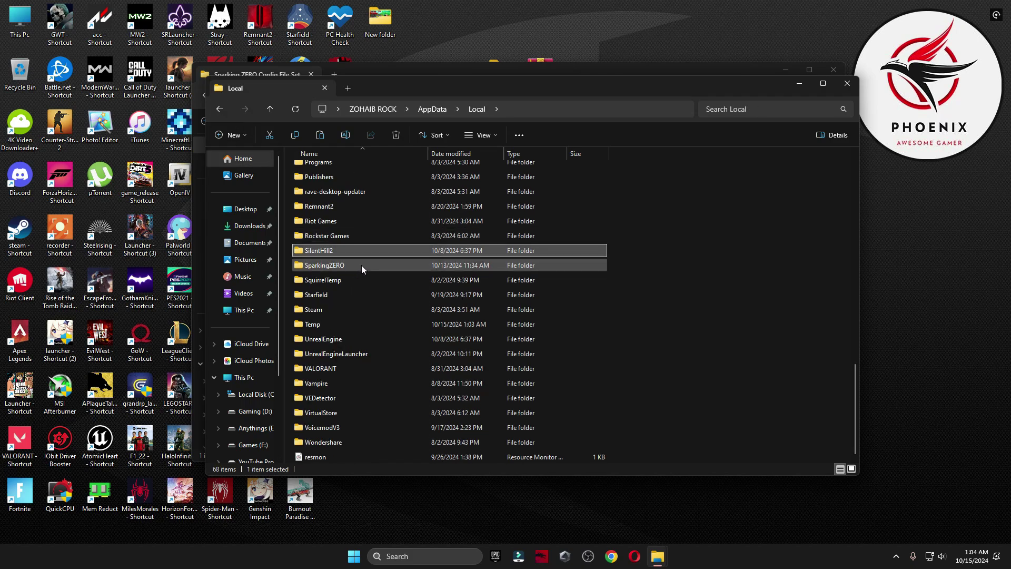
{"action": "double_click", "coordinate": [364, 266]}
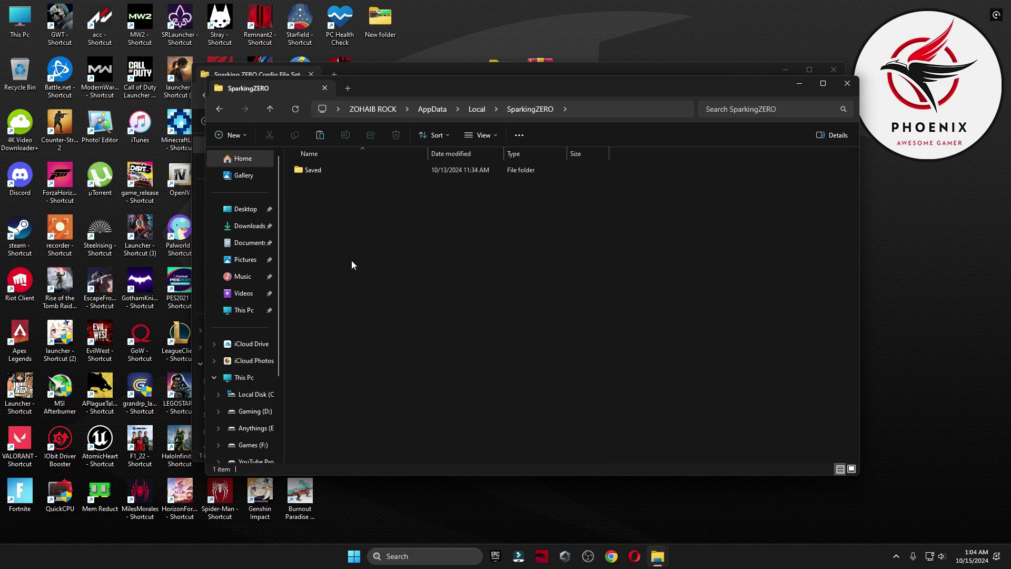
{"action": "double_click", "coordinate": [330, 171]}
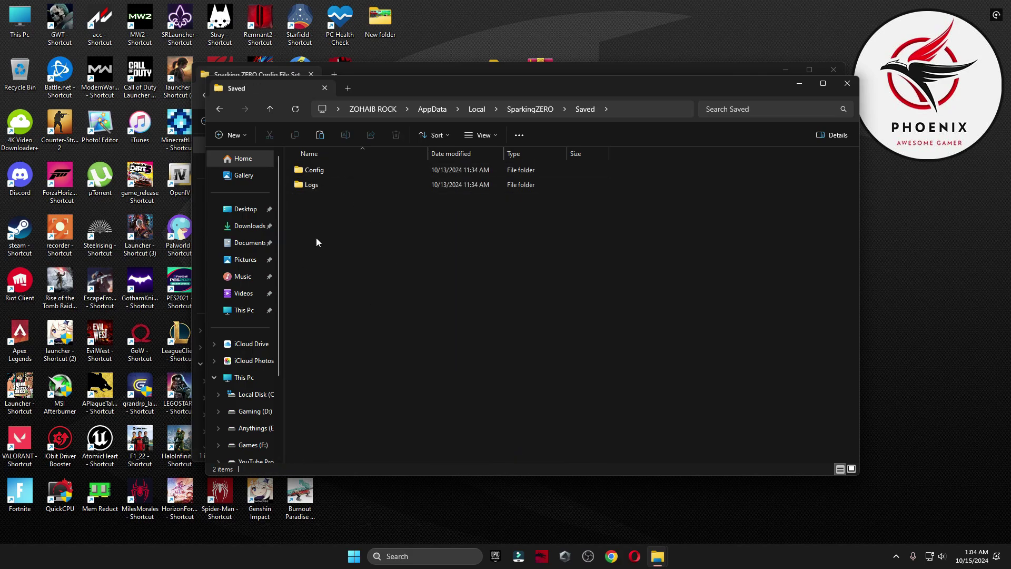
Paste the copied Config folder into Saved and open its Windows subfolder to check the configuration files
{"action": "key", "text": "ctrl+v"}
{"action": "left_click", "coordinate": [451, 194]}
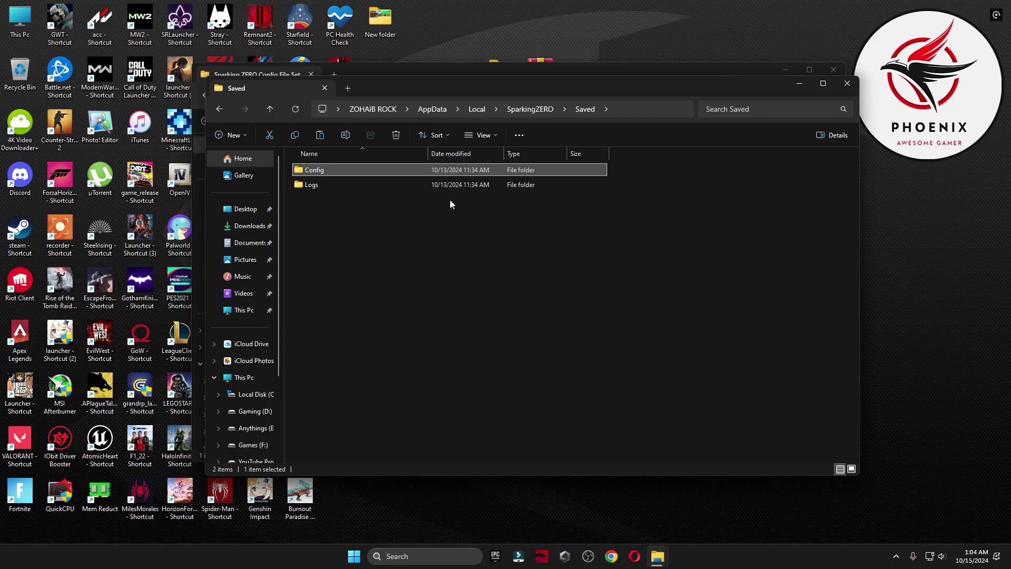
{"action": "double_click", "coordinate": [314, 170]}
{"action": "double_click", "coordinate": [319, 170]}
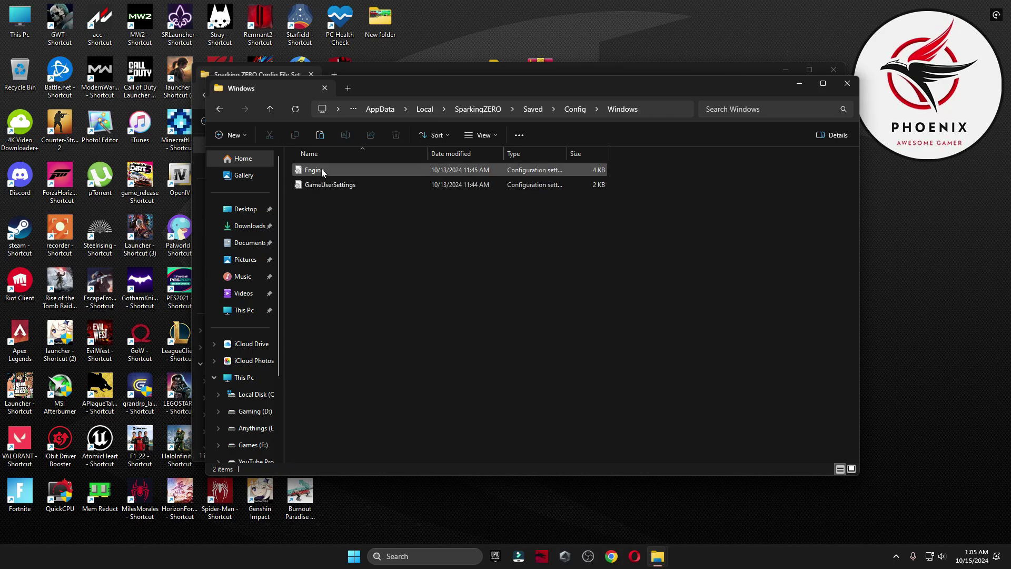
Close both folder windows and bring up the power options for restarting the PC
{"action": "left_click", "coordinate": [845, 85]}
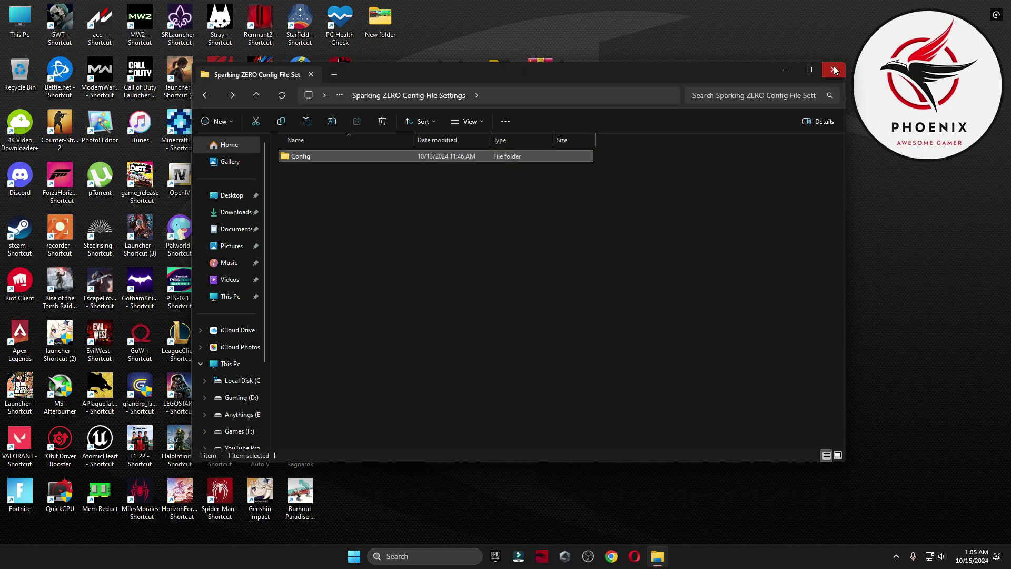
{"action": "left_click", "coordinate": [834, 70]}
{"action": "left_click", "coordinate": [365, 556]}
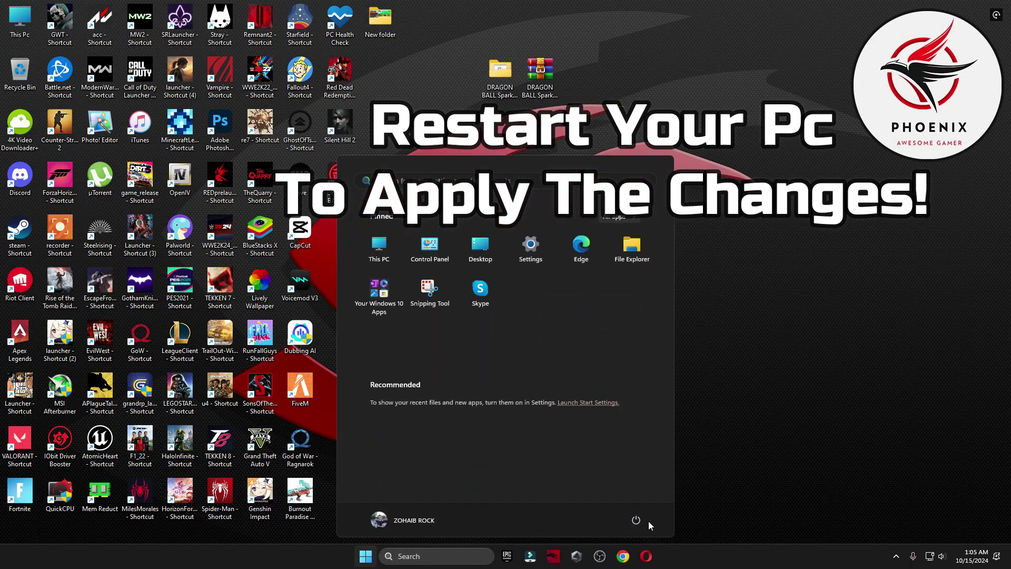
{"action": "left_click", "coordinate": [636, 519]}
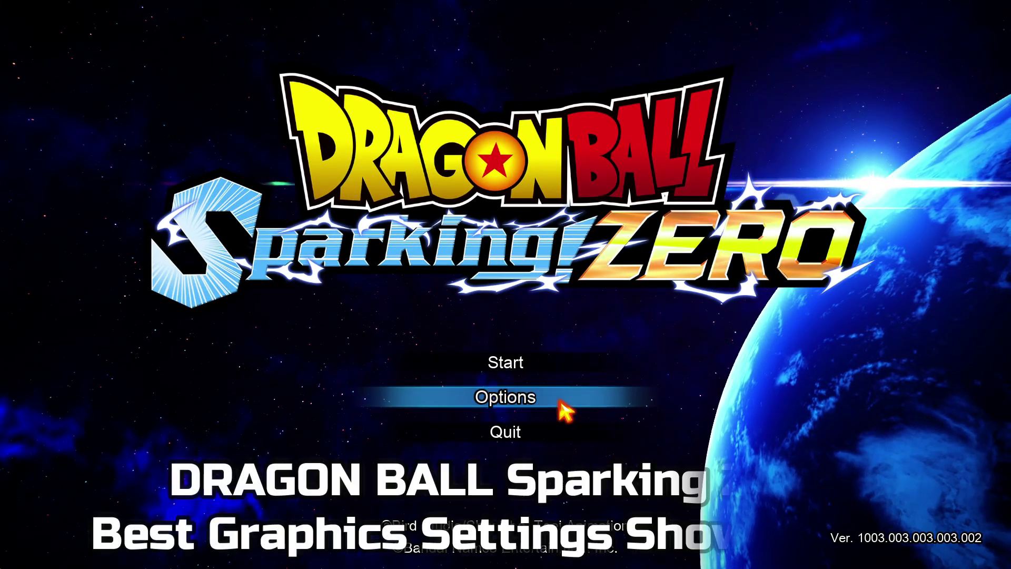
Open the graphics options in Dragon Ball: Sparking! Zero and view the P1 vs. P2 Battle settings before returning to 1 Screen Battle
{"action": "left_click", "coordinate": [524, 399]}
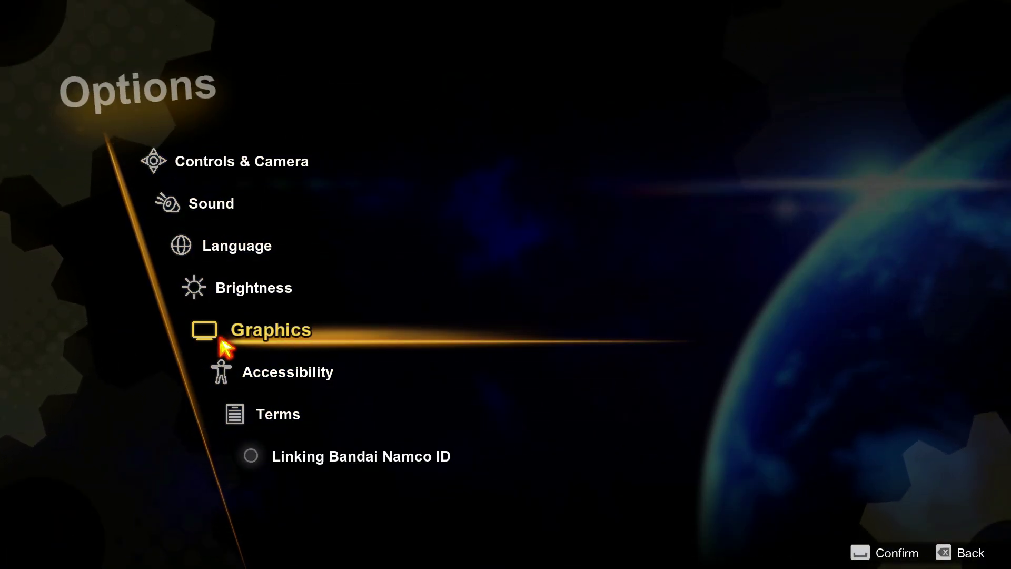
{"action": "left_click", "coordinate": [262, 337]}
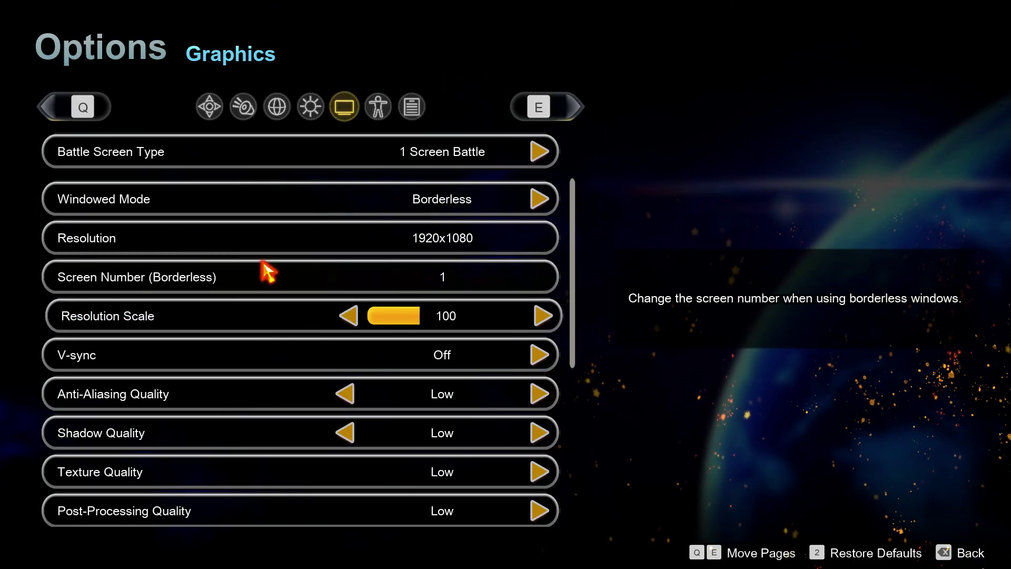
{"action": "left_click", "coordinate": [535, 154]}
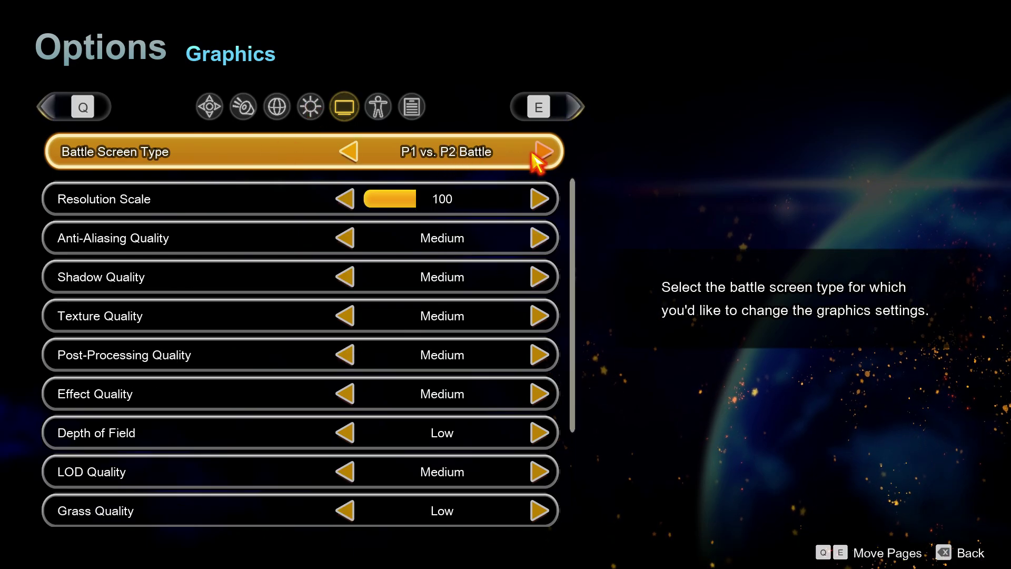
{"action": "left_click", "coordinate": [349, 153]}
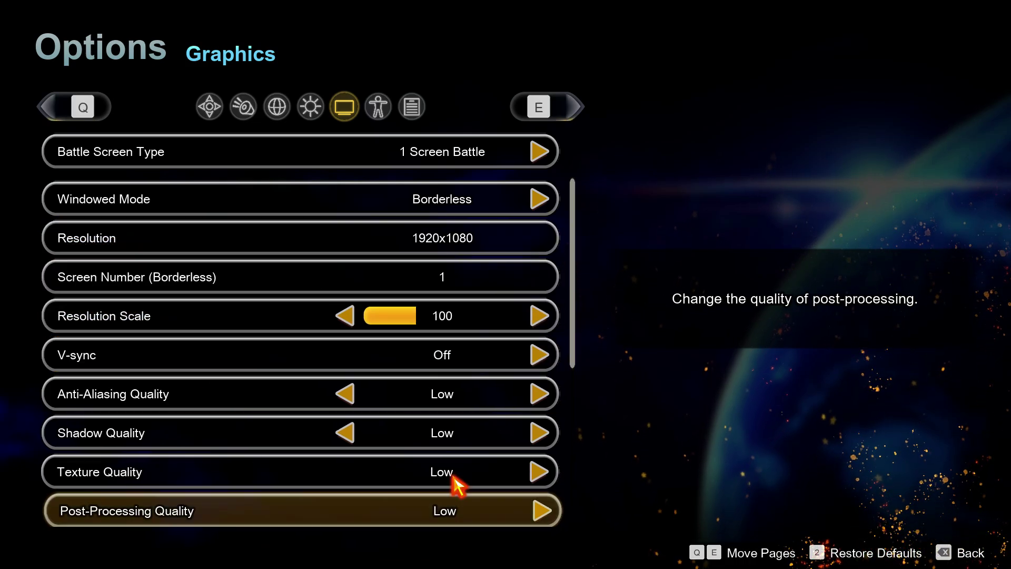
Review the 1 Screen Battle graphics settings through Destruction Effect Quality and return to the game's title screen
{"action": "scroll", "coordinate": [579, 340], "scroll_direction": "down", "scroll_amount": 3}
{"action": "scroll", "coordinate": [576, 369], "scroll_direction": "down", "scroll_amount": 4}
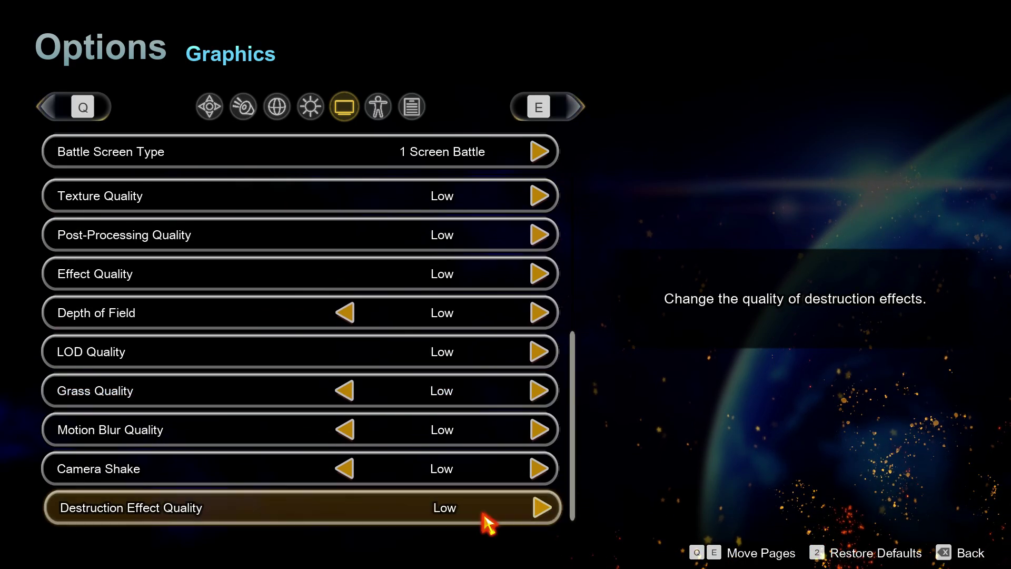
{"action": "left_click_drag", "start_coordinate": [568, 430], "coordinate": [575, 202]}
{"action": "key", "text": "BackSpace"}
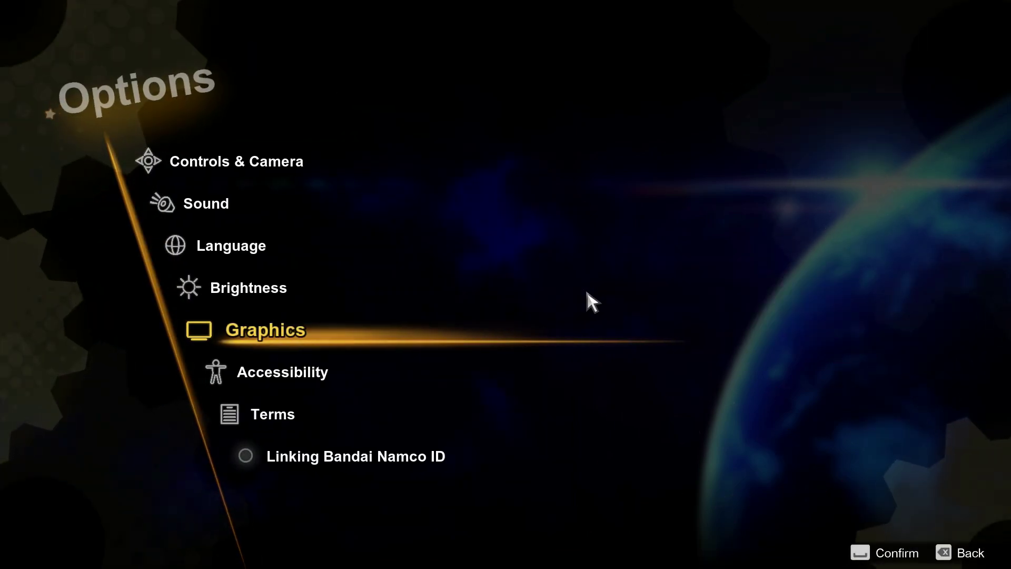
{"action": "key", "text": "BackSpace"}
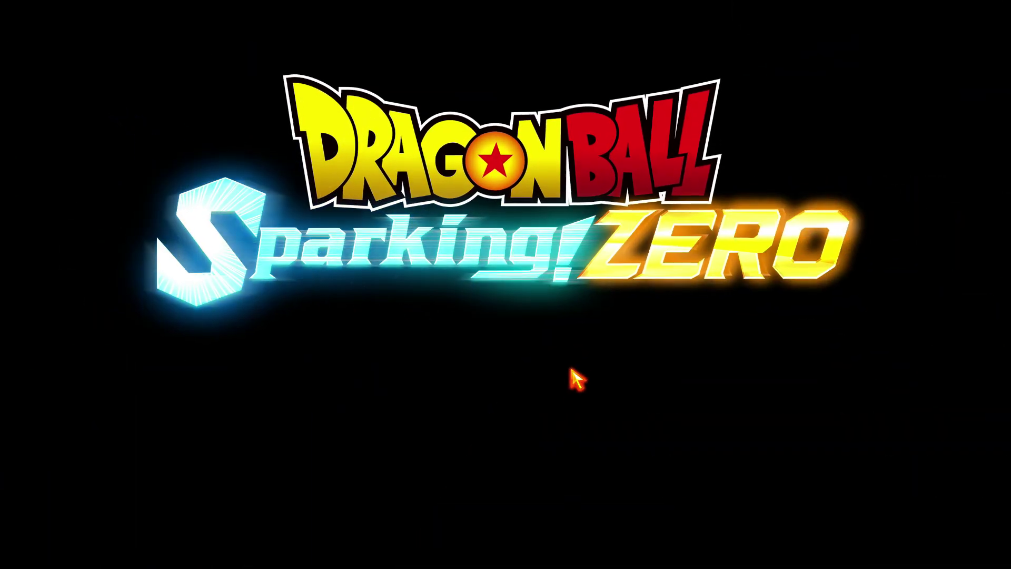